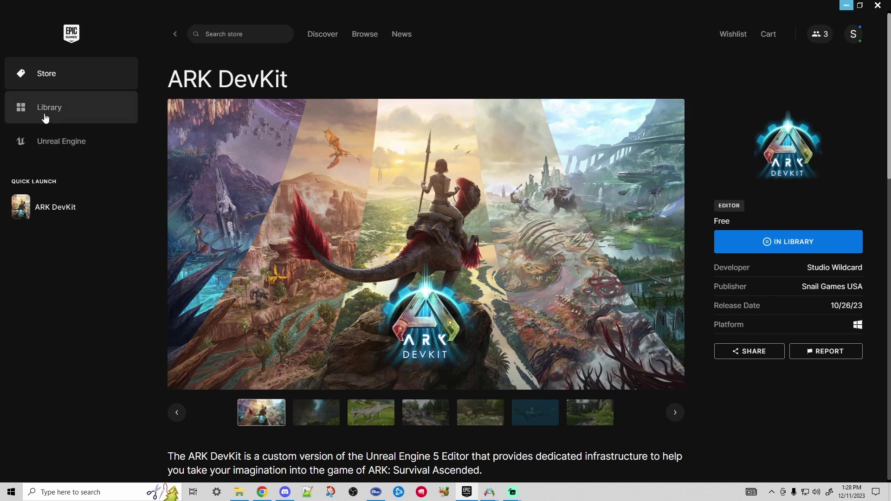
Open the Epic Games library and switch to the running ARK DevKit editor window
left_click(44, 112)
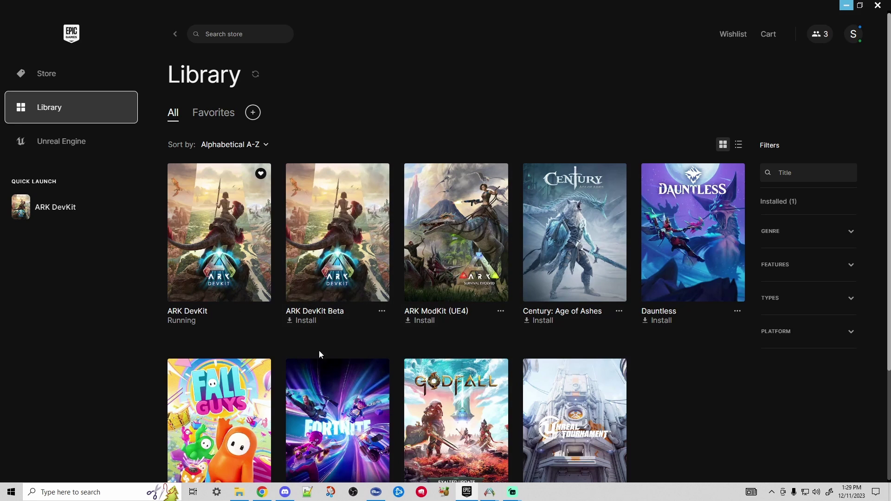
mouse_move(489, 492)
left_click(544, 450)
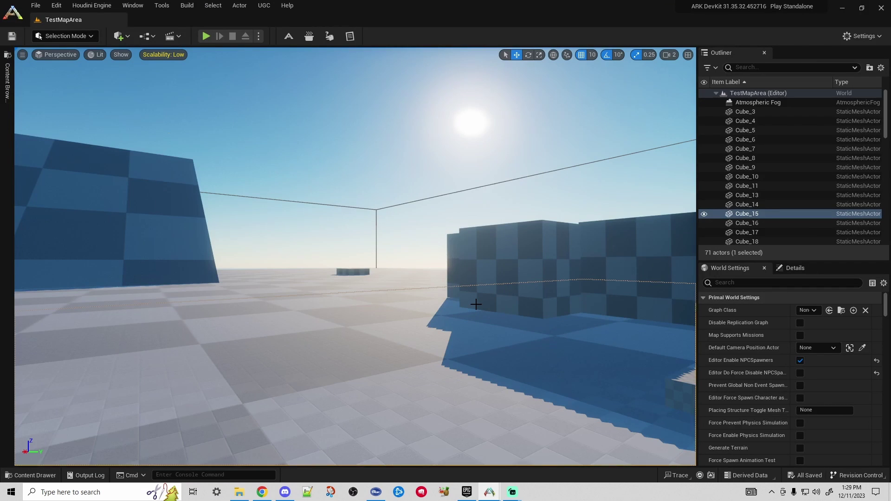
right_click_drag(434, 265, 261, 260)
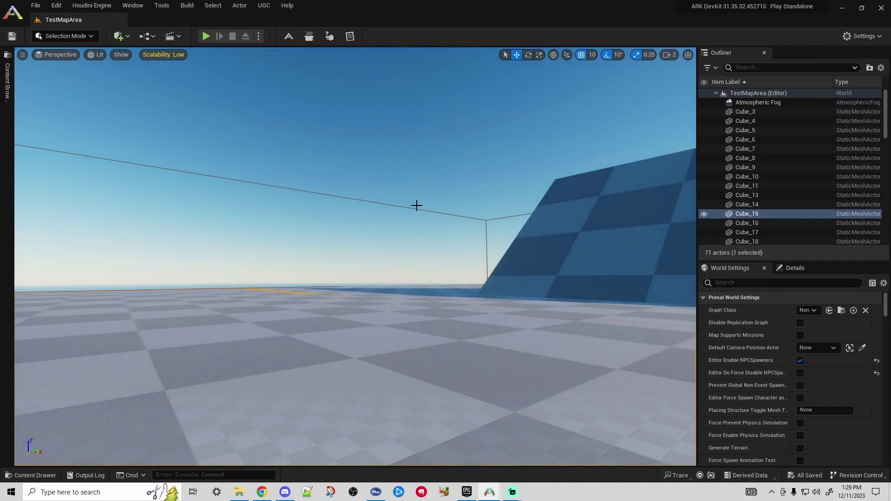
mouse_move(416, 205)
right_mouse_down()
mouse_move(608, 218)
mouse_move(325, 213)
mouse_move(419, 204)
right_mouse_up()
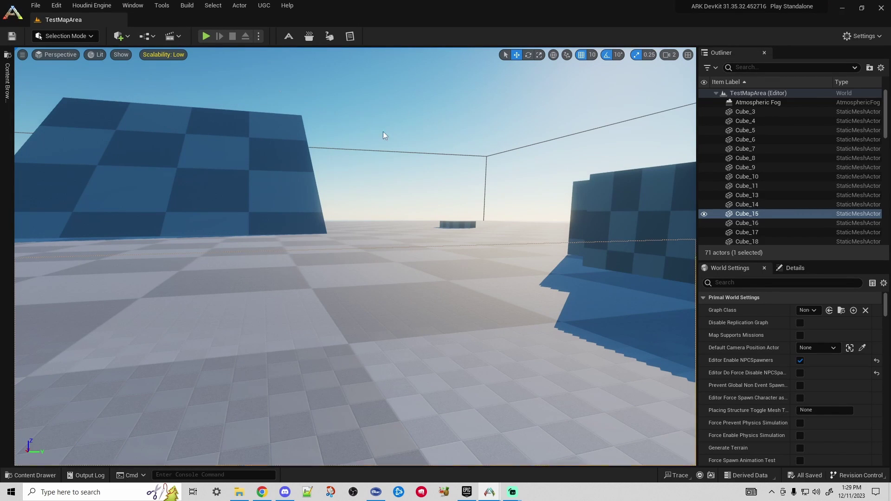
right_click_drag(488, 201, 395, 185)
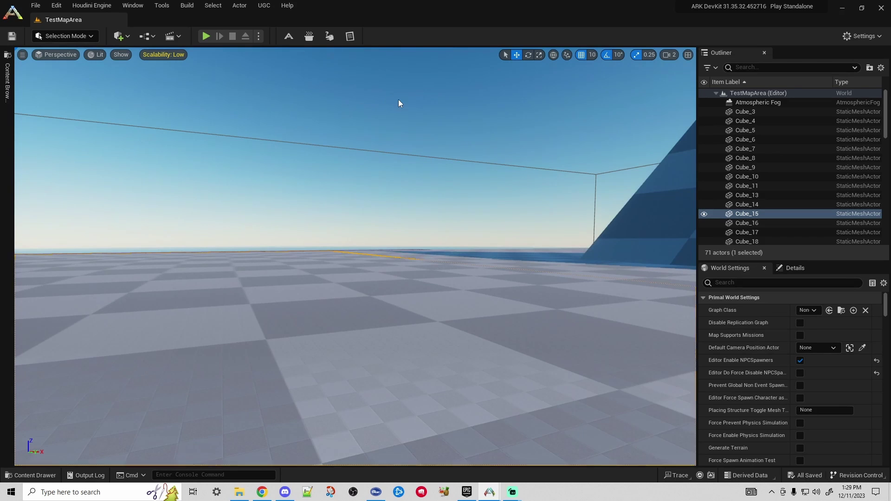
right_click_drag(404, 141, 622, 138)
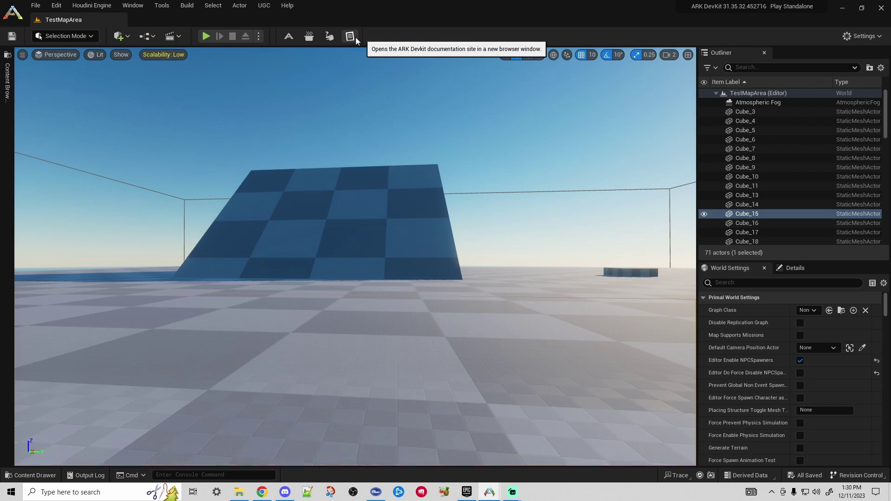
Switch to the ARK DevKit Docs in Chrome and open the Joining CurseForge page under Getting Started
left_click(271, 494)
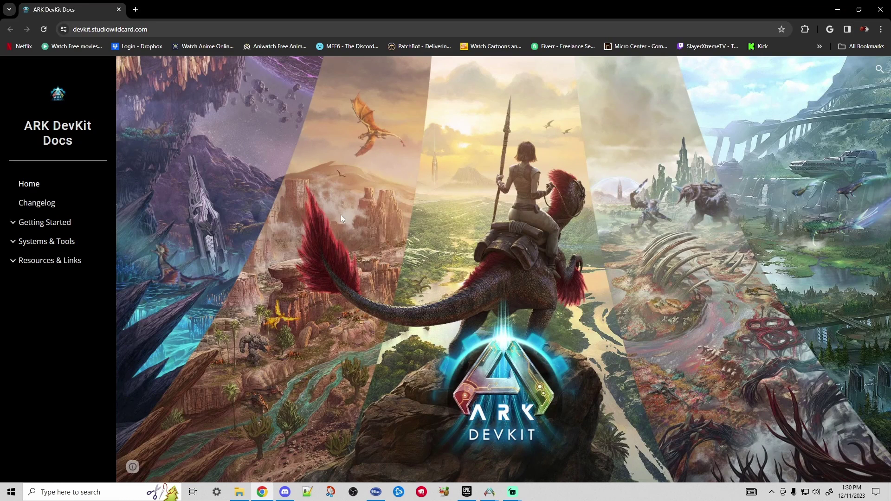
left_click(13, 225)
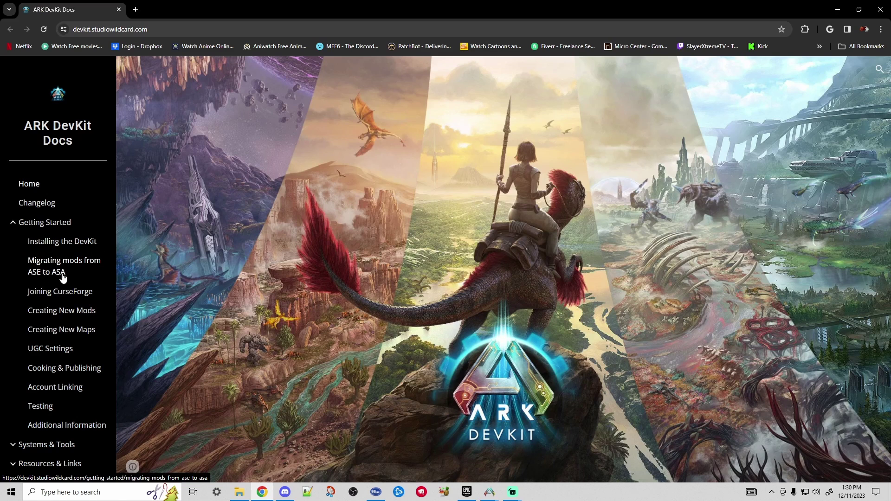
left_click(50, 293)
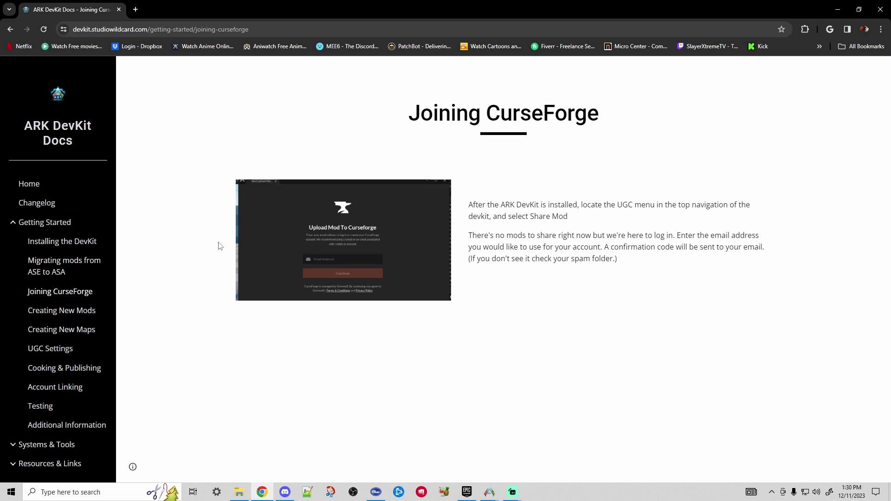
Open CurseForge in a new browser tab and go from its notifications to the account's own profile page
left_click(135, 10)
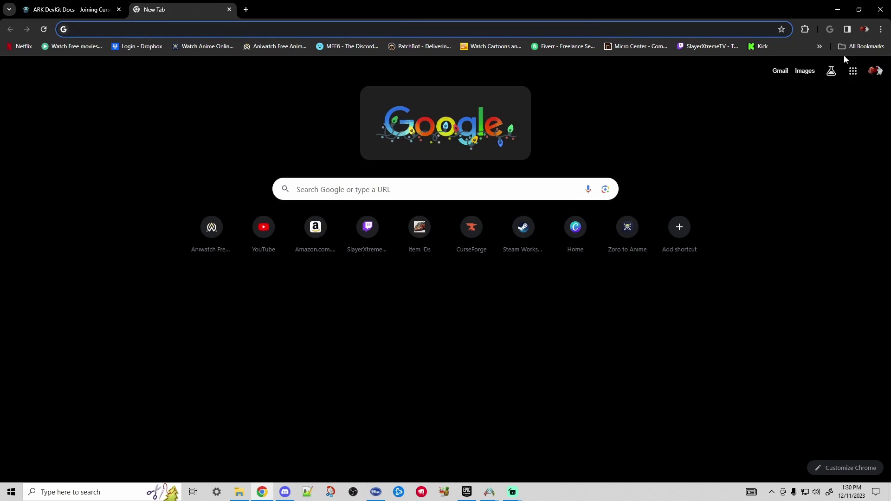
left_click(468, 244)
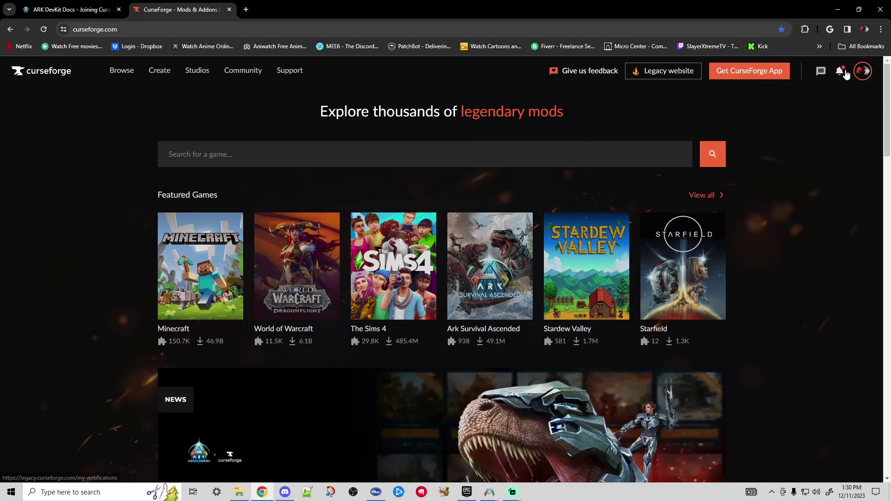
left_click(842, 72)
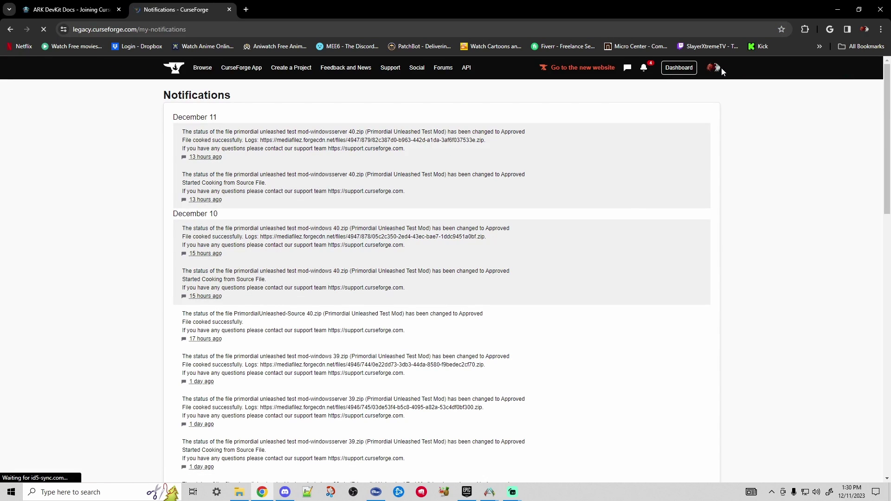
left_click(718, 73)
left_click(663, 119)
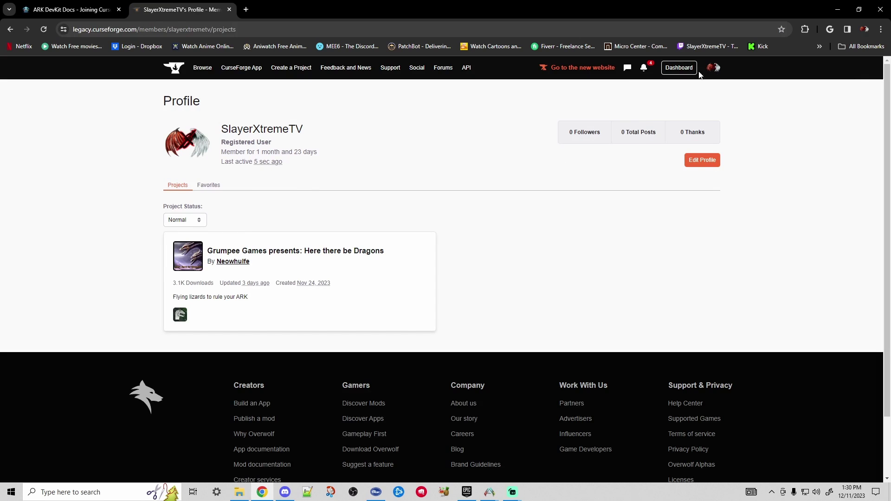
View the Connected Accounts page in the CurseForge account settings and close that browser tab
left_click(714, 69)
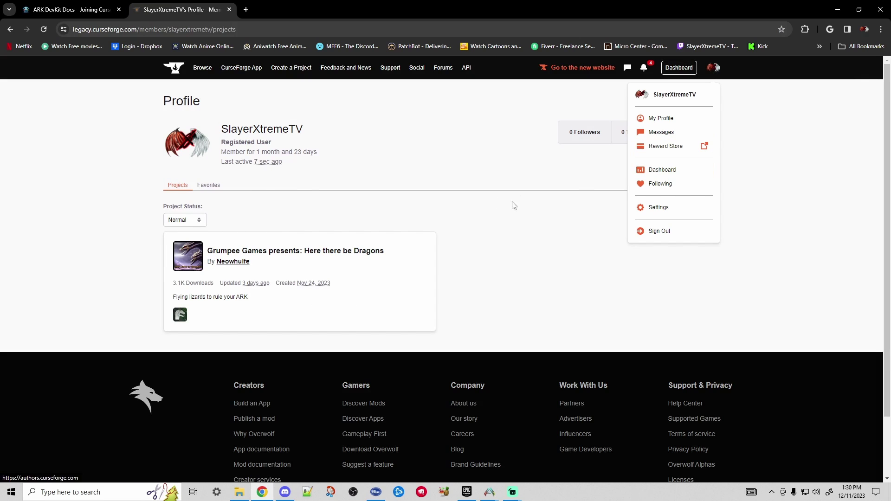
left_click(659, 207)
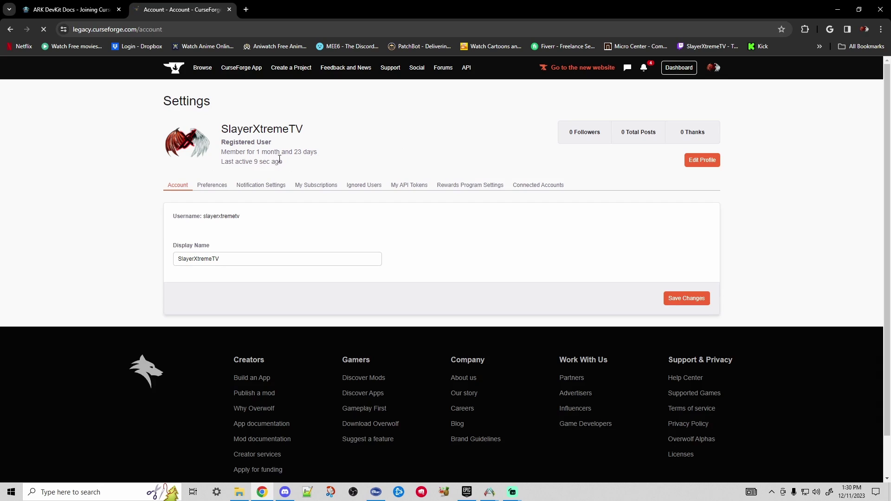
left_click(555, 186)
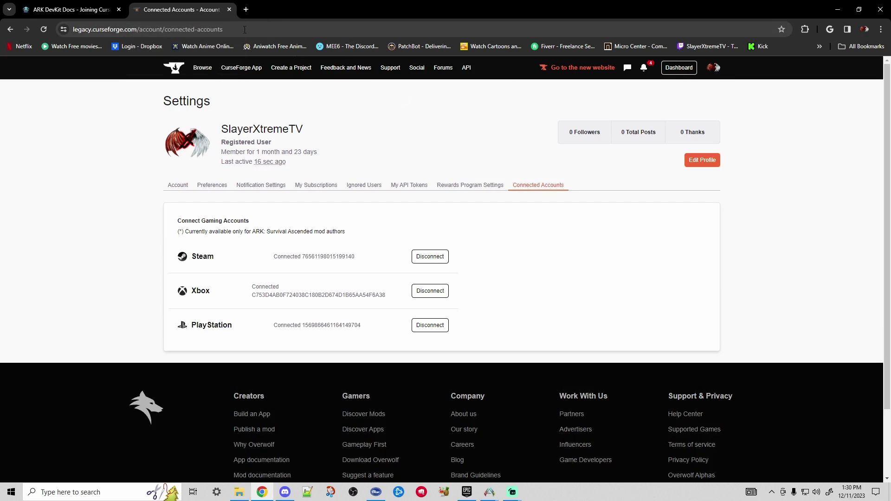
left_click(229, 9)
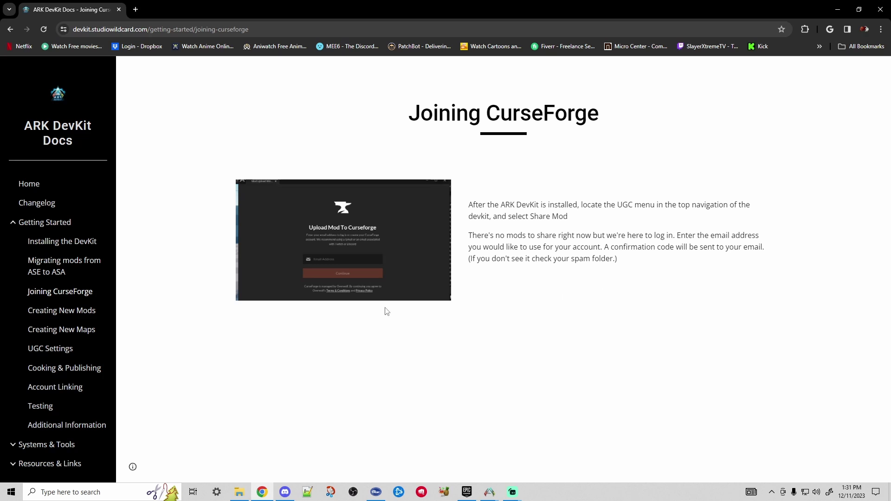
Review the Templates and Plugins sections of the Creating New Mods page in the docs
left_click(78, 319)
scroll(241, 273, "down", 4)
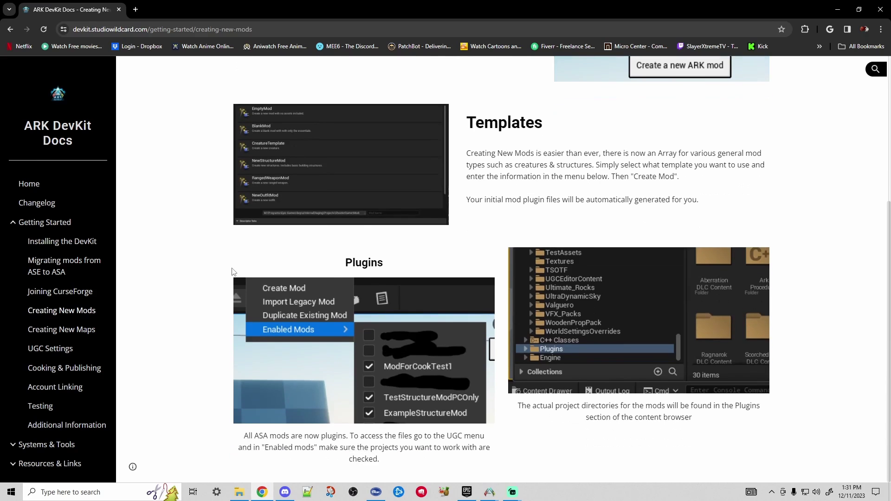
scroll(70, 288, "up", 2)
scroll(90, 312, "down", 2)
Visit the Creating New Maps page and review Entry Map Name and Preview Settings on the UGC Settings page
left_click(52, 330)
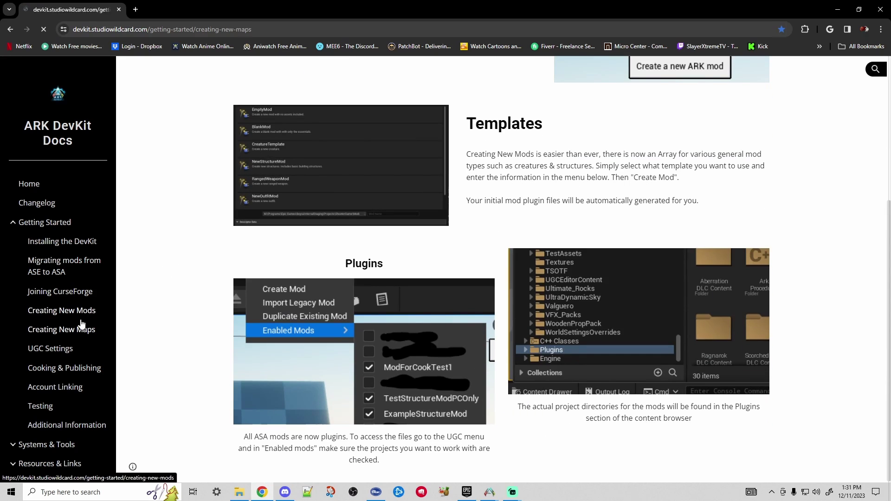
left_click(48, 350)
scroll(197, 322, "down", 9)
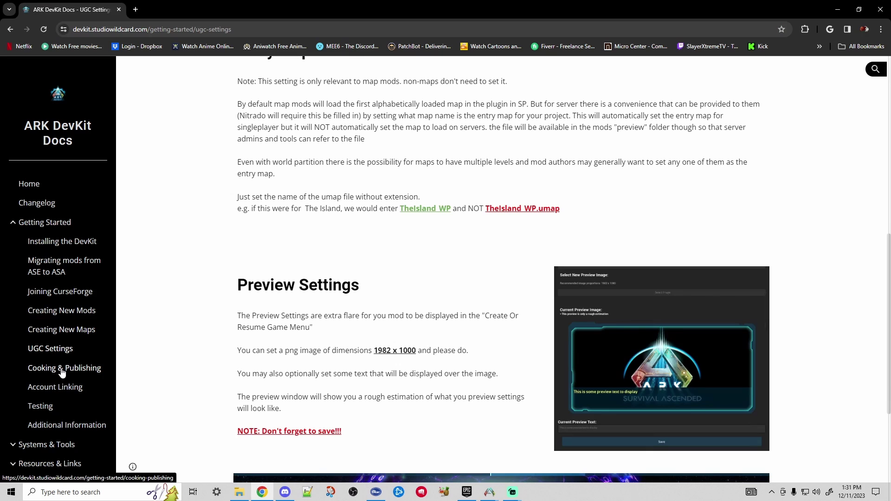
scroll(216, 347, "up", 3)
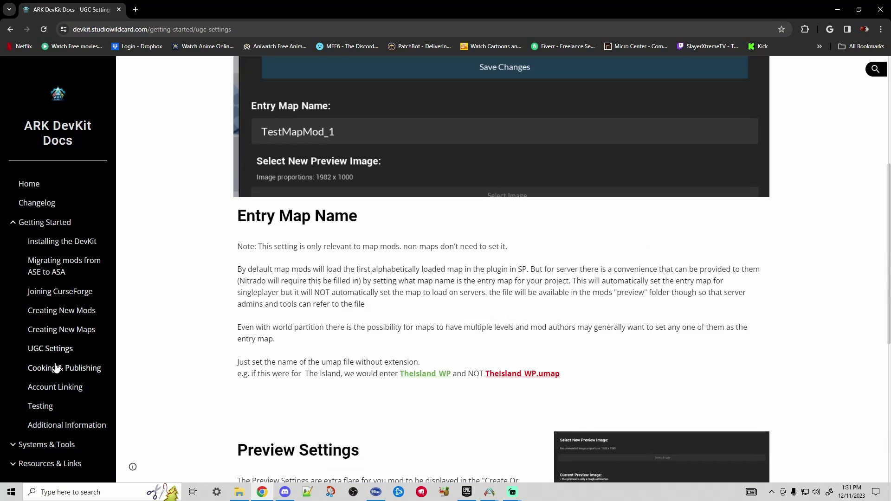
Go through the Cooking & Publishing, Account Linking and Testing pages of the docs
left_click(54, 368)
left_click(64, 389)
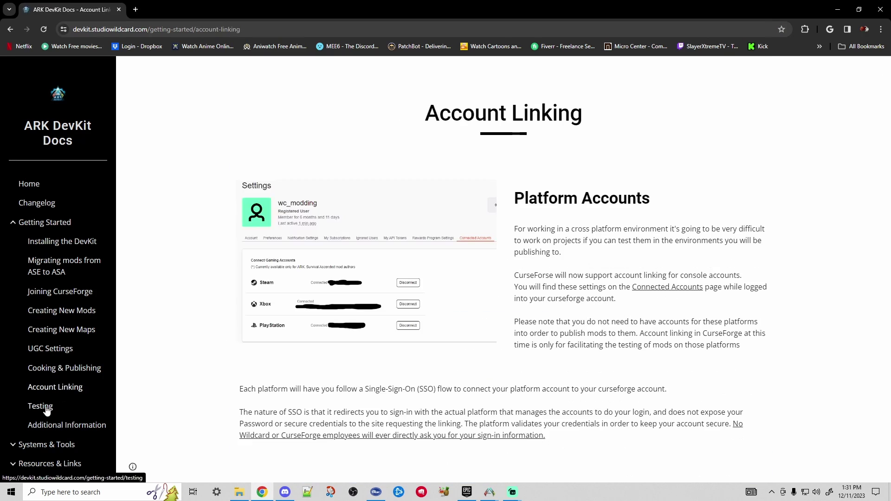
left_click(44, 407)
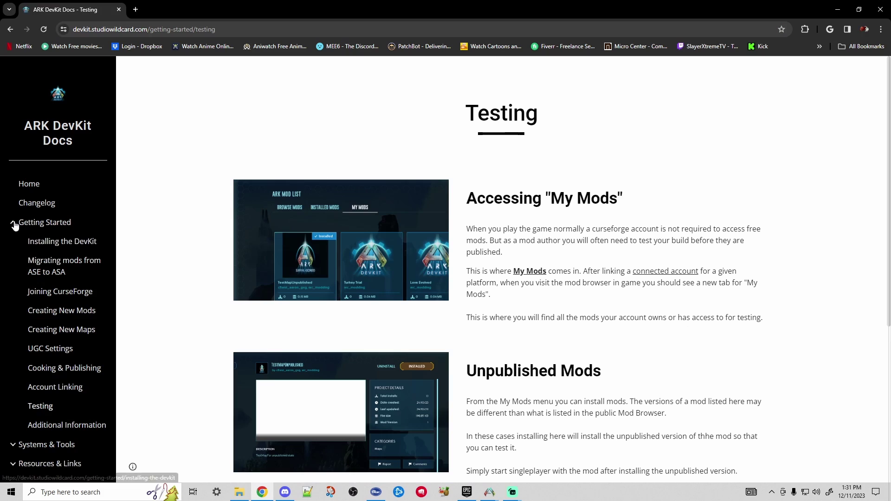
Look over the Systems & Tools topics, return to the docs home page and leave the browser for the ARK DevKit editor
left_click(16, 223)
left_click(16, 241)
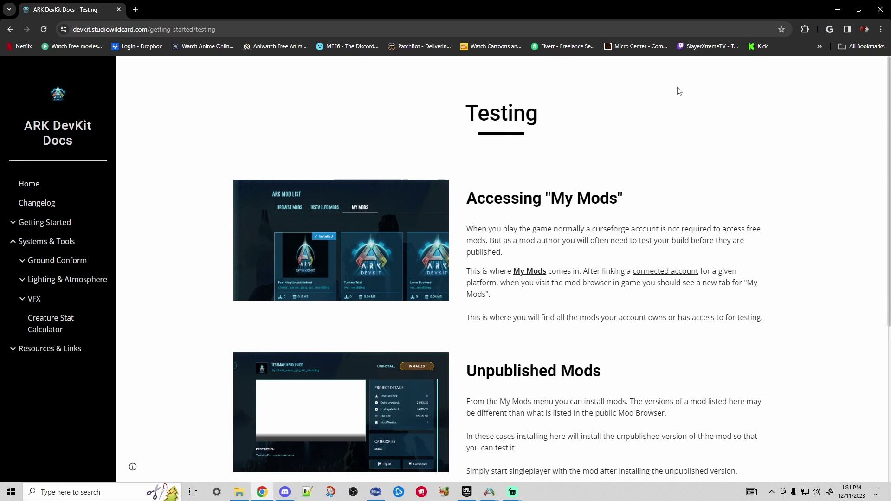
left_click(20, 186)
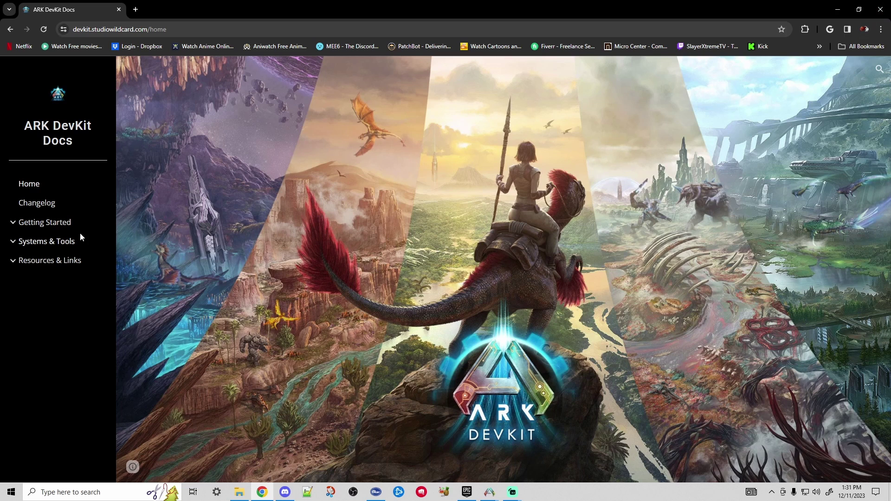
left_click(881, 9)
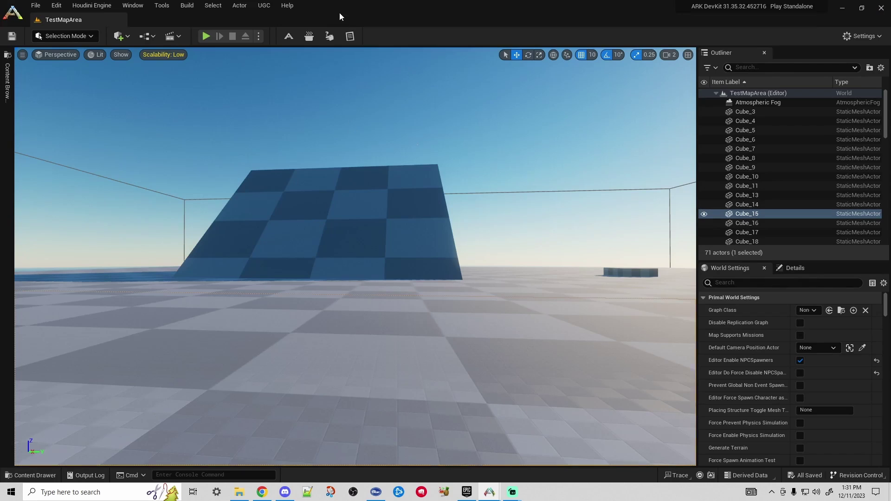
Open the CurseForge support page from the DevKit, examine its ARK: Survival Ascended articles and return to the editor
left_click(330, 37)
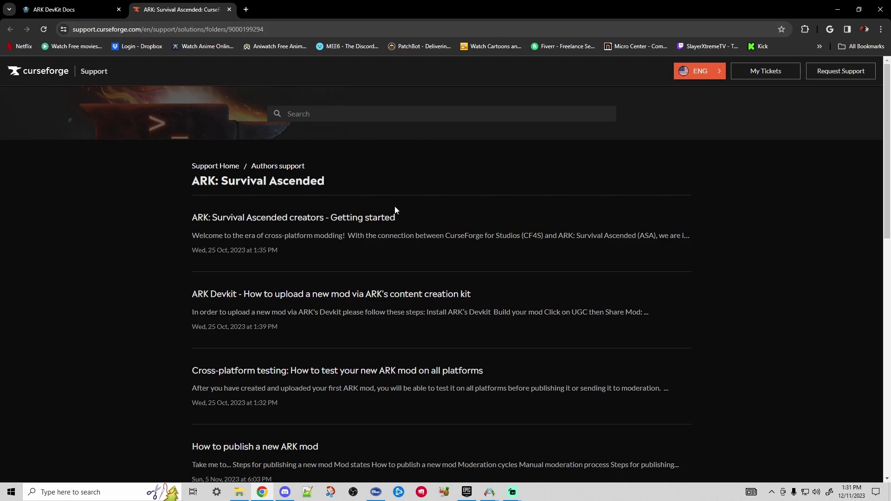
scroll(469, 252, "down", 4)
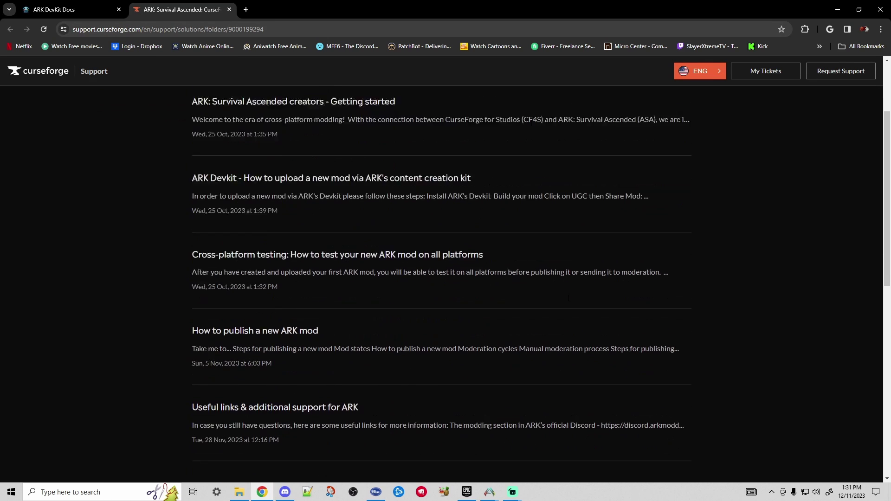
scroll(452, 304, "up", 4)
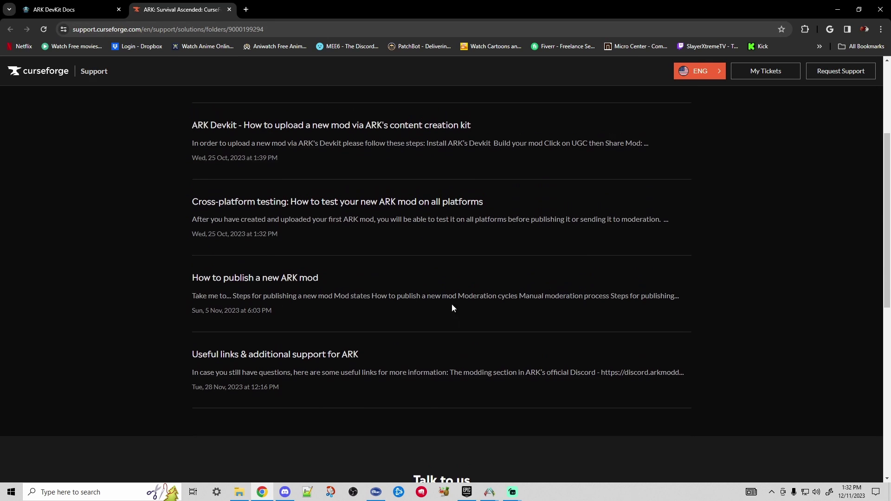
scroll(386, 315, "down", 5)
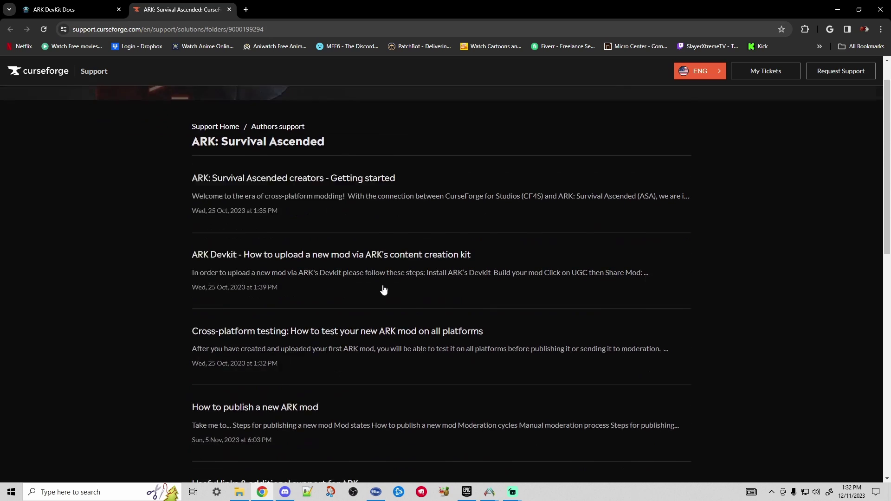
scroll(396, 221, "up", 4)
left_click(839, 10)
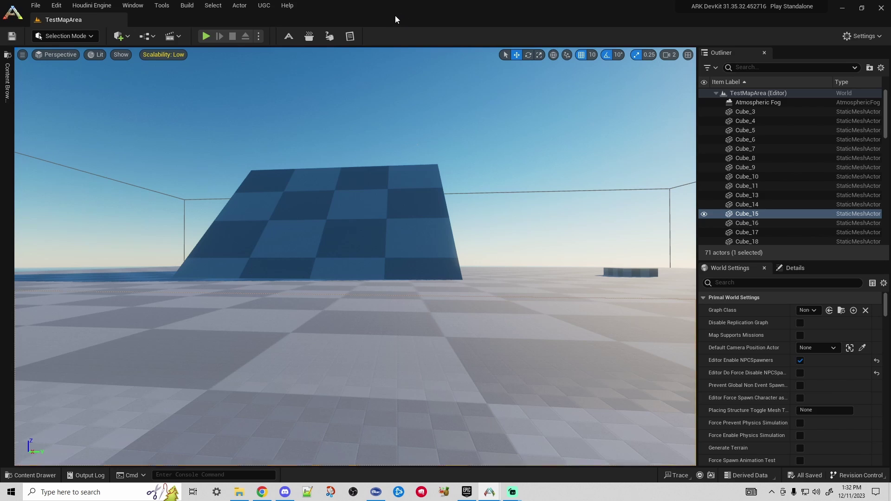
Open the UGC Settings window and examine its mod selection, Entry Map Name, preview image and preview text fields
left_click(285, 39)
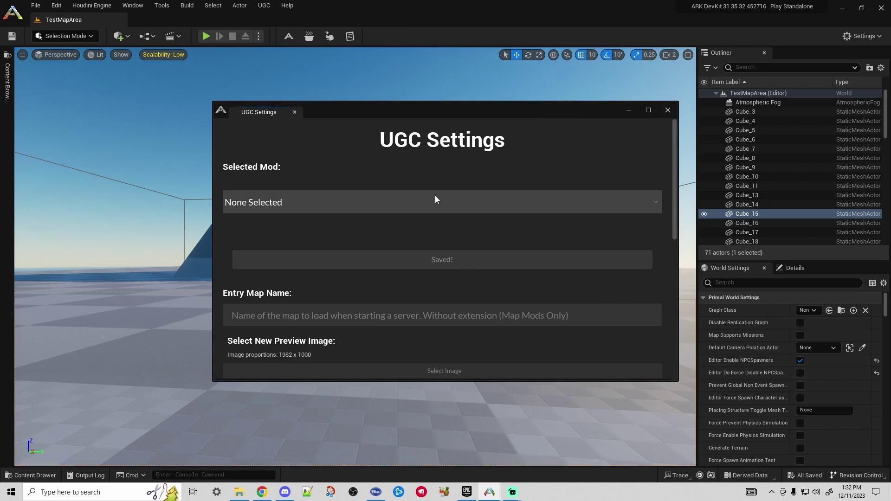
scroll(480, 203, "down", 3)
scroll(480, 203, "down", 3)
scroll(486, 213, "up", 4)
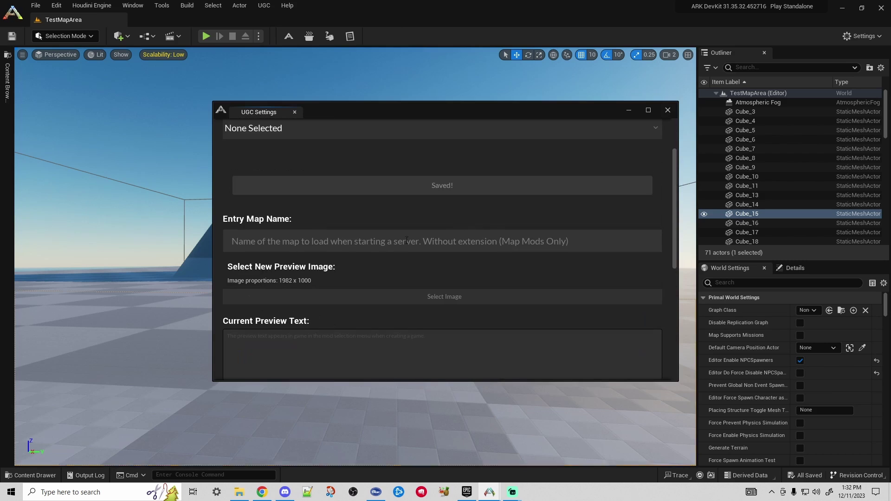
scroll(444, 243, "up", 2)
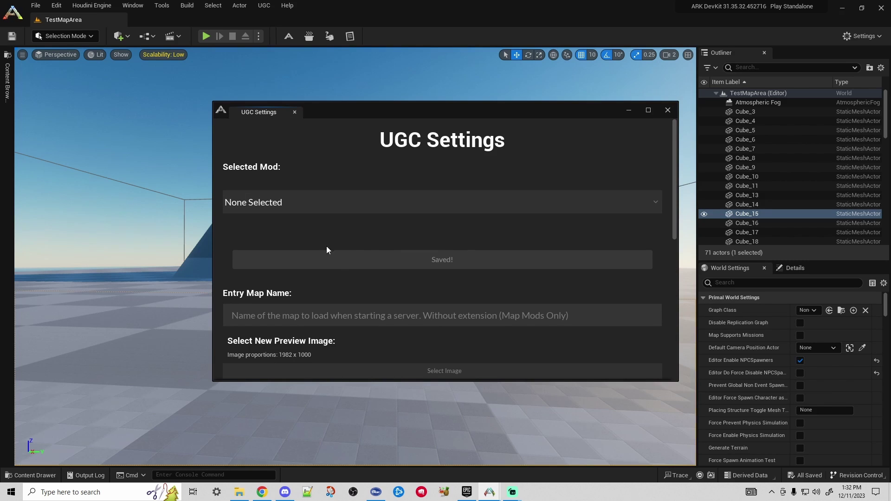
scroll(431, 227, "down", 2)
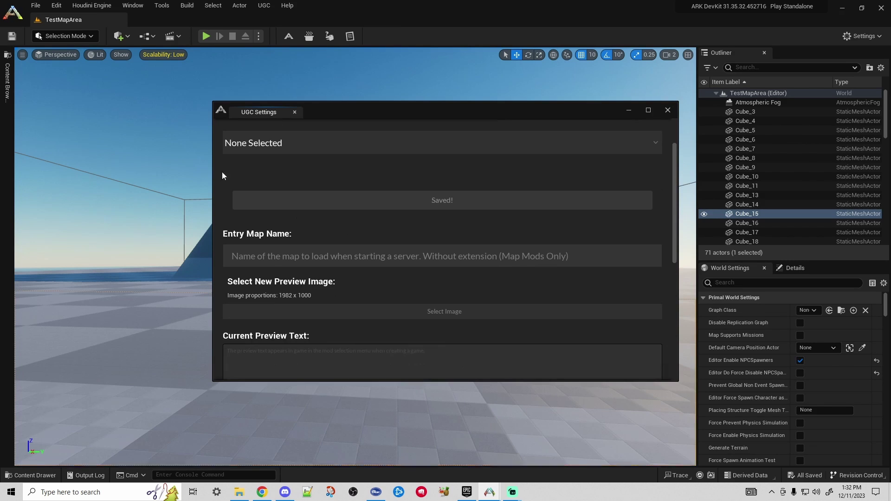
Check the Selected Mod choices and the preview image and text fields in UGC Settings, and close the window
scroll(280, 209, "up", 2)
left_click(280, 210)
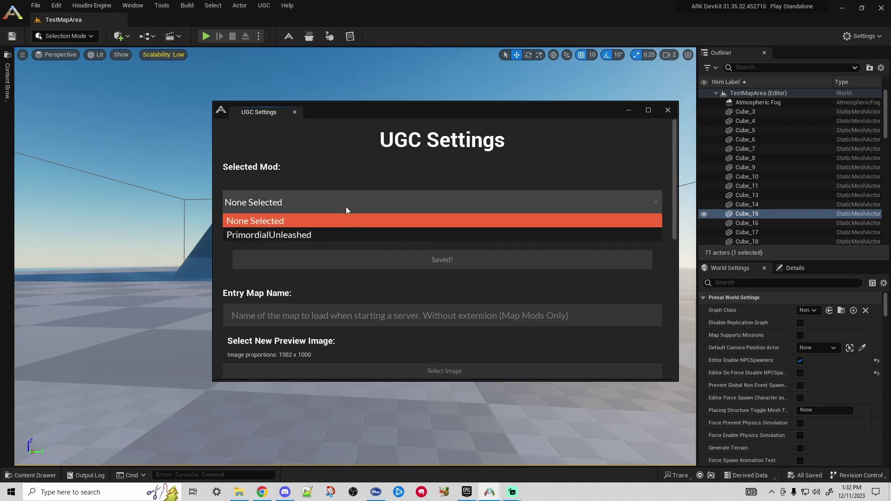
scroll(346, 207, "down", 3)
scroll(372, 259, "down", 6)
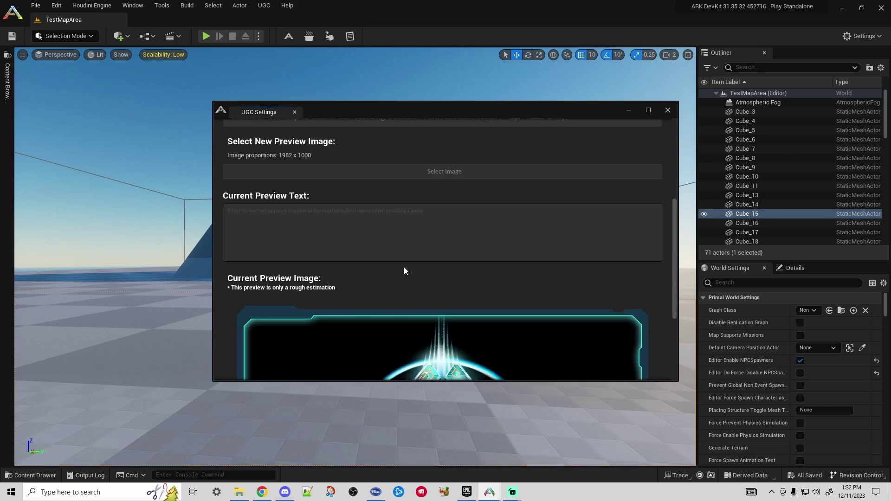
scroll(487, 273, "up", 3)
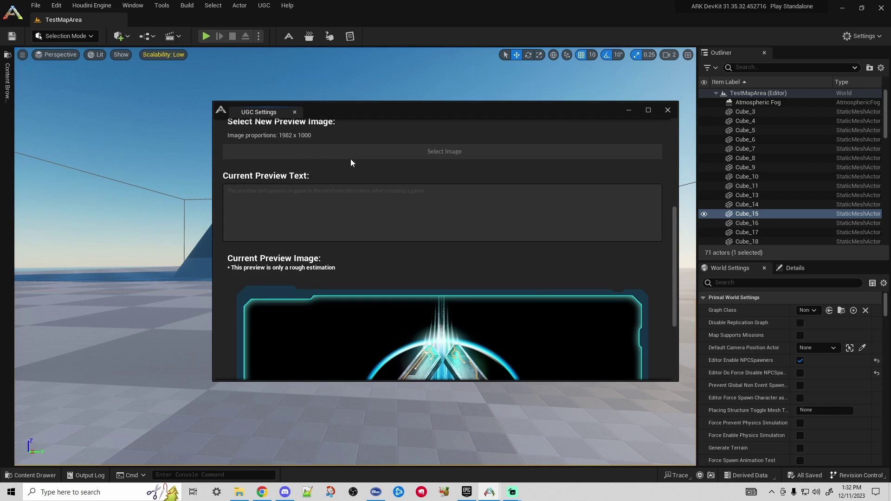
left_click(666, 111)
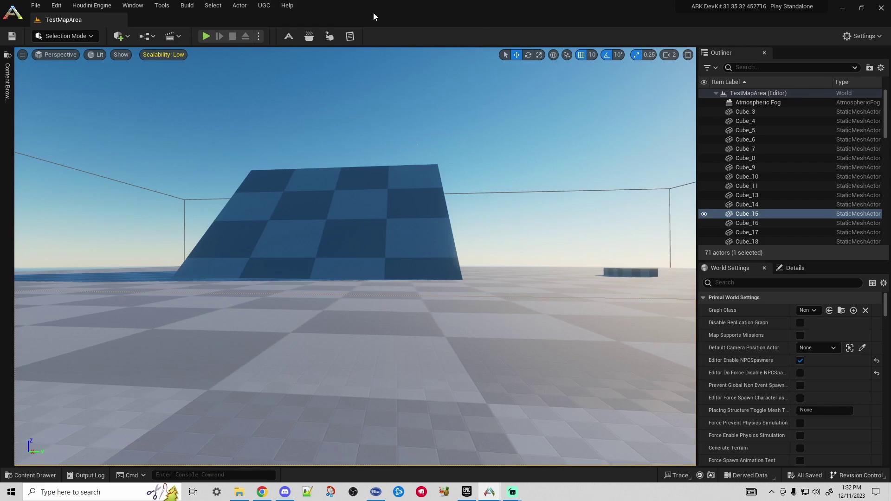
Look over the Content Browser's assets and the Details and World Settings panels around the viewport
mouse_move(300, 234)
right_mouse_down()
mouse_move(56, 235)
mouse_move(301, 234)
right_mouse_up()
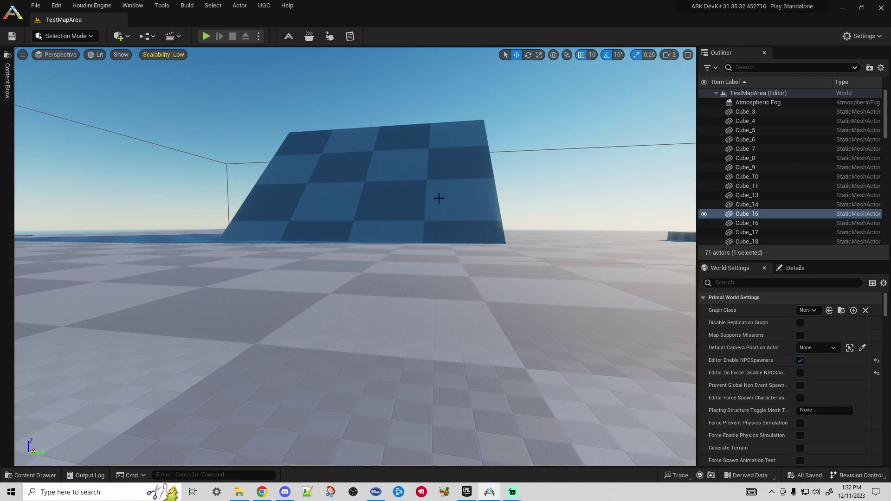
left_click(7, 86)
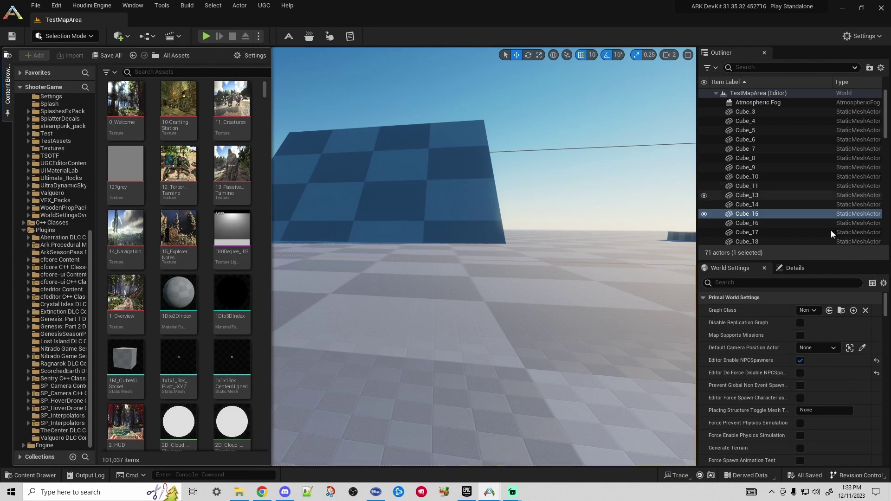
left_click(794, 268)
left_click(730, 268)
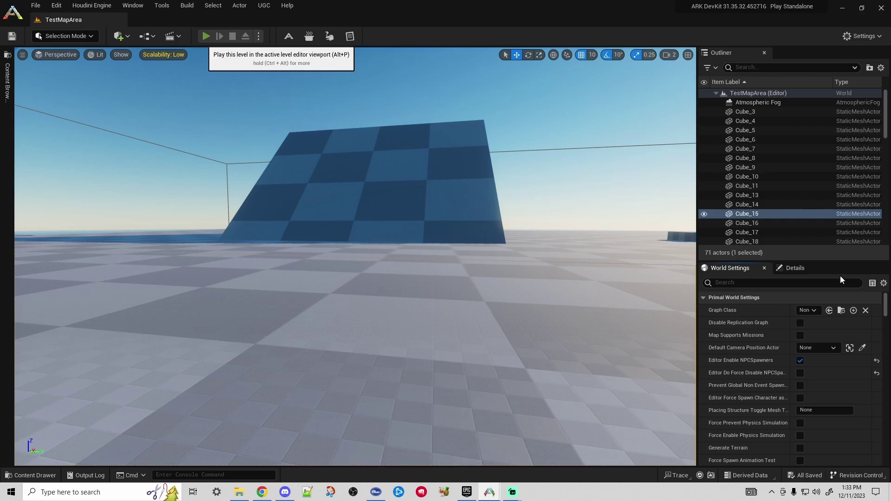
Play TestMapArea in the editor, show the Unreal Console log while it loads, and move the log off the viewport
left_click_drag(890, 91, 397, 85)
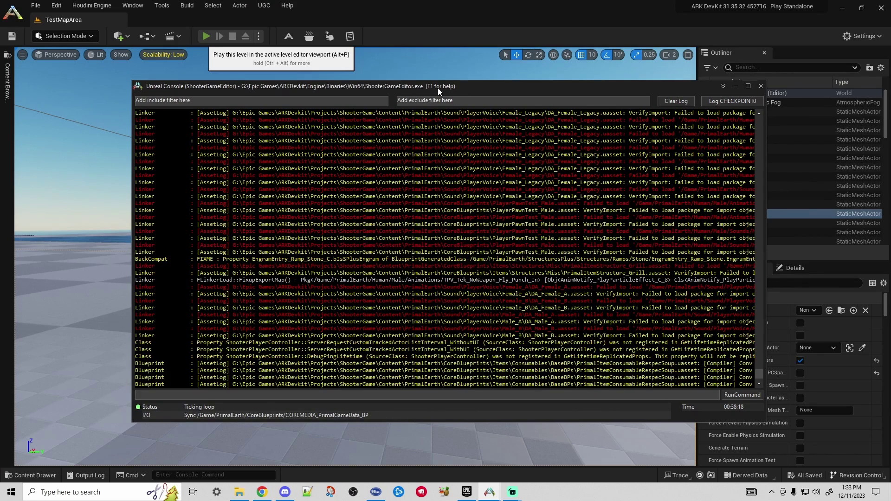
mouse_move(438, 87)
left_mouse_down()
mouse_move(529, 84)
mouse_move(444, 91)
left_mouse_up()
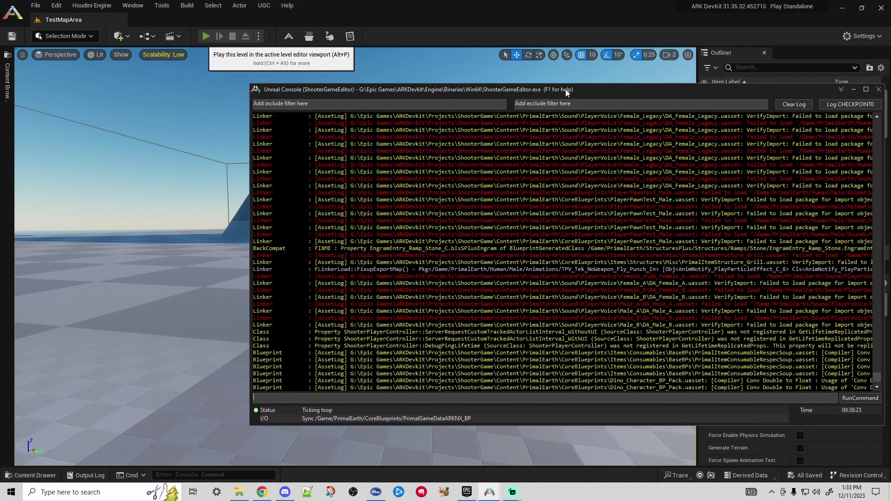
left_click_drag(491, 92, 890, 42)
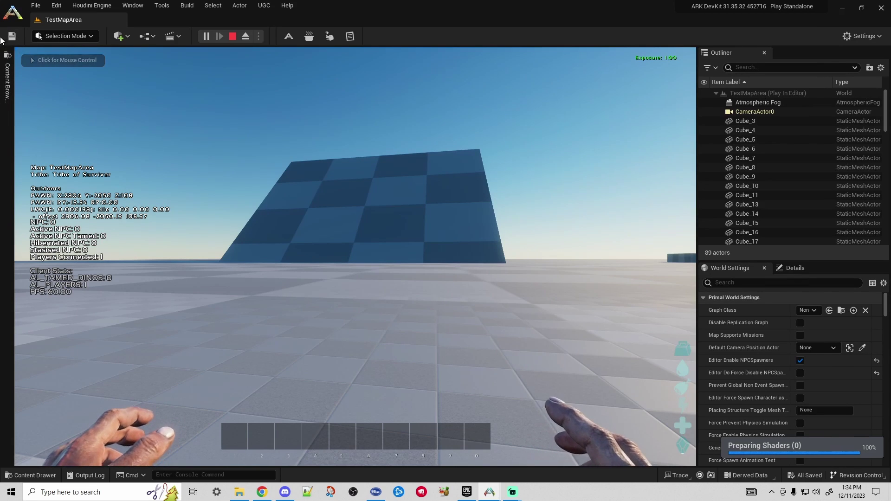
Take control of the character, switch to a third-person view, and test running and jumping around the test map
left_click(271, 197)
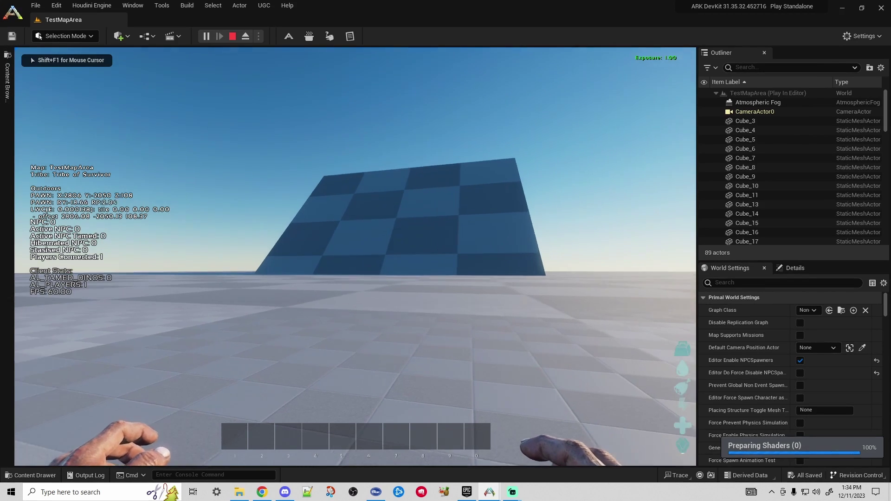
key("w")
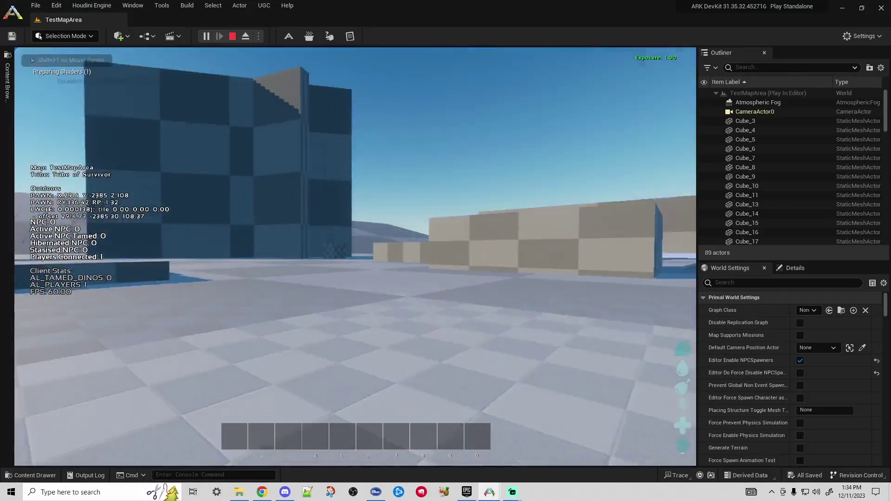
scroll(355, 257, "down", 3)
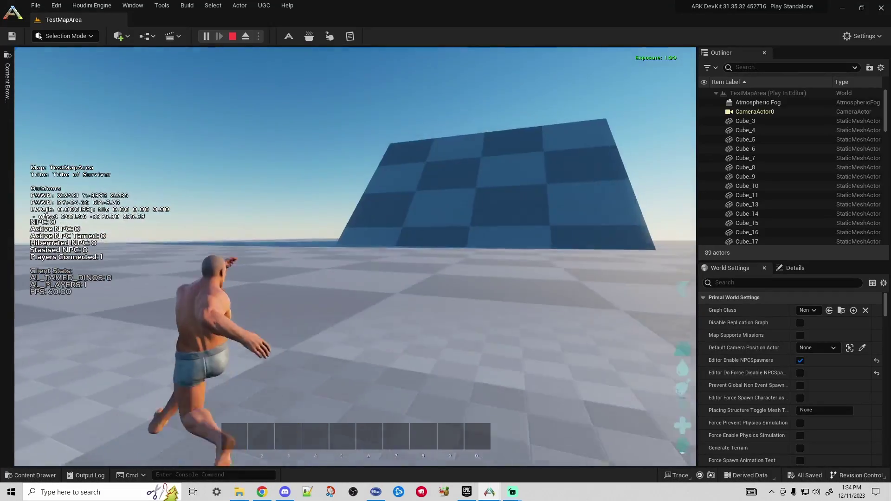
key("w")
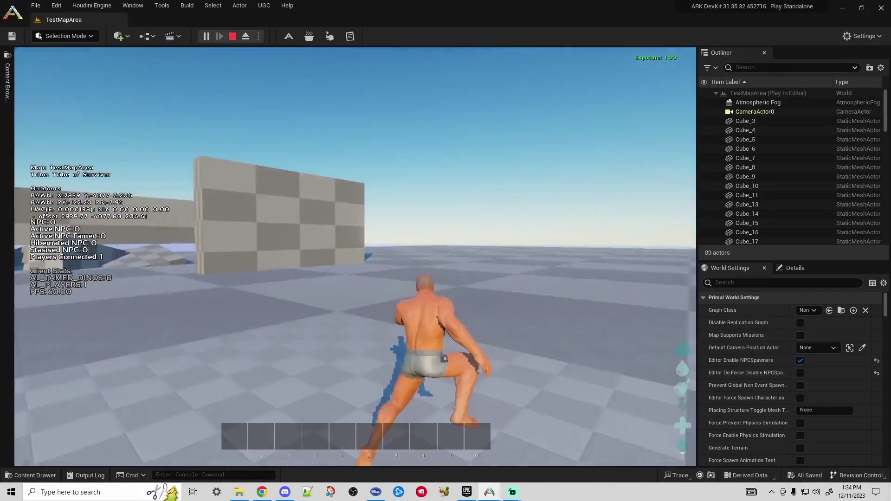
key("w")
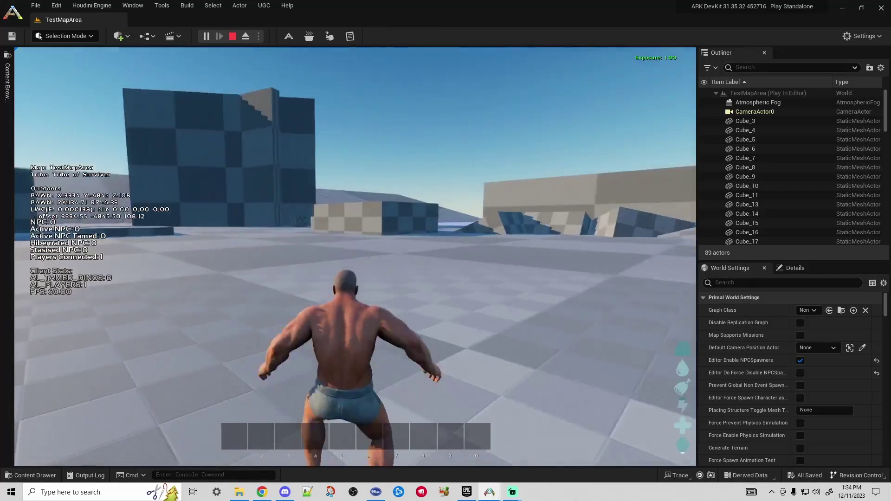
key("w")
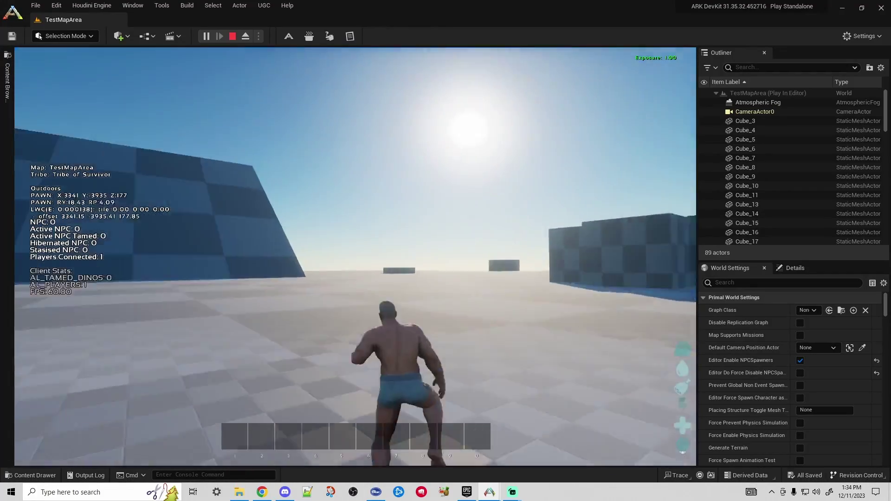
key("w")
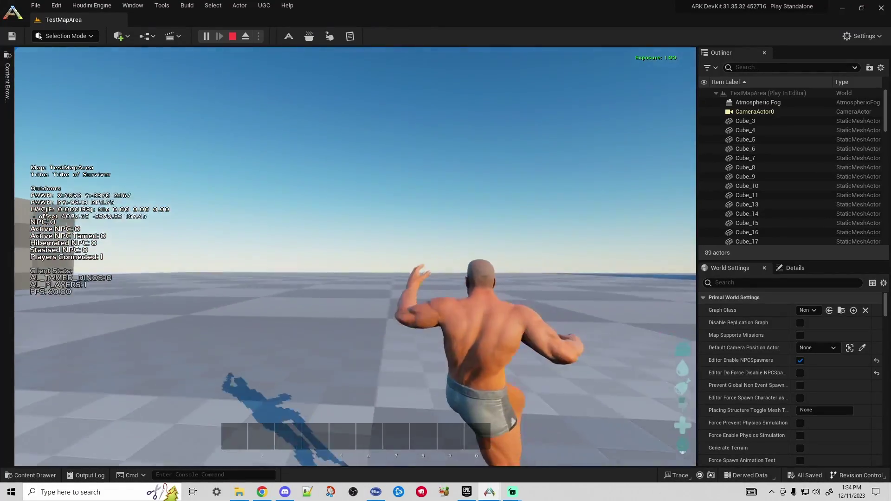
key("w")
key("space")
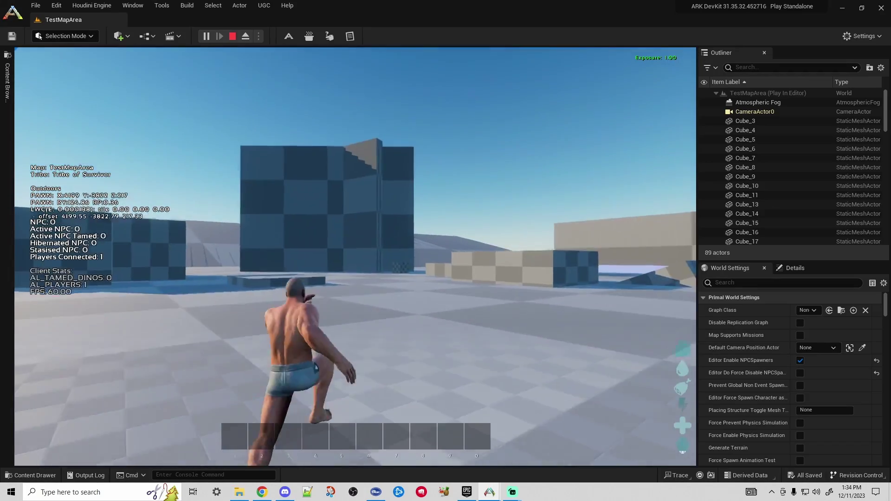
key("w")
key("space")
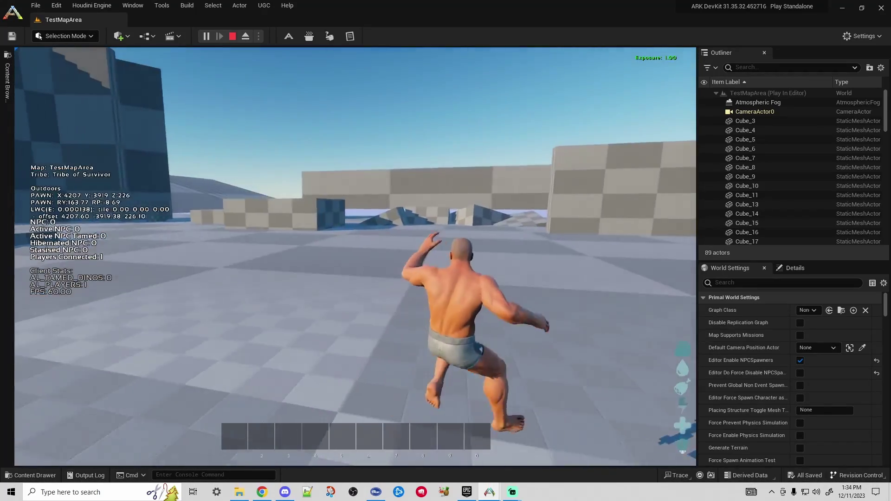
key("space")
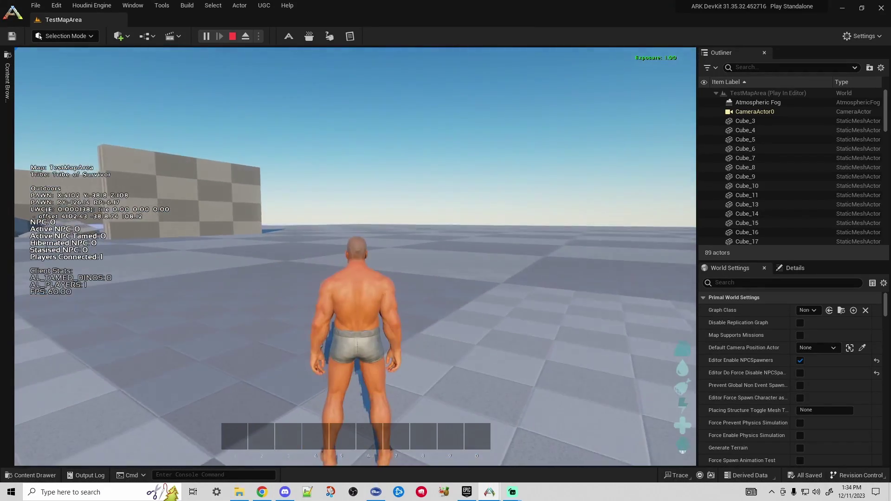
Enable flight with the console command fly and fly the character around the test map
key("Tab")
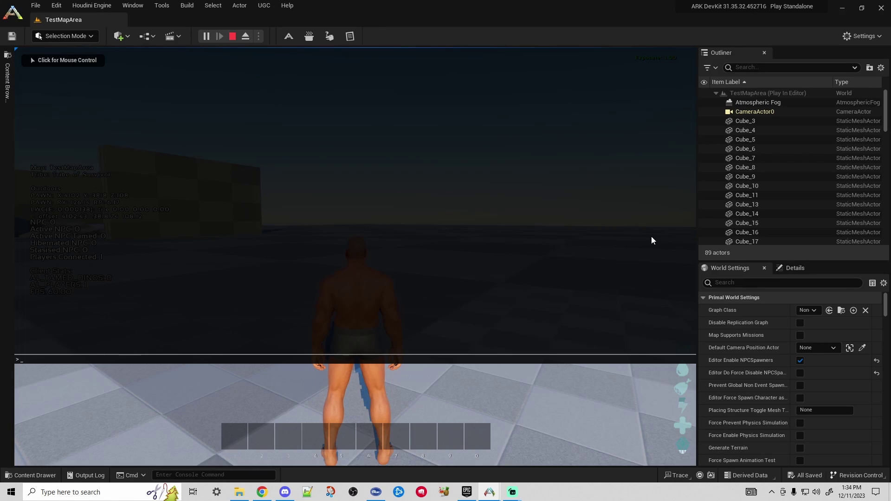
type("cheat fly")
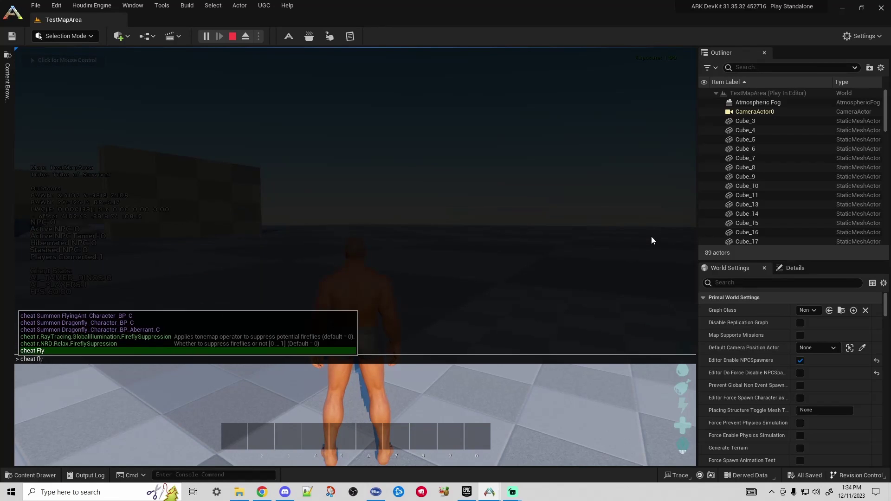
type("fly")
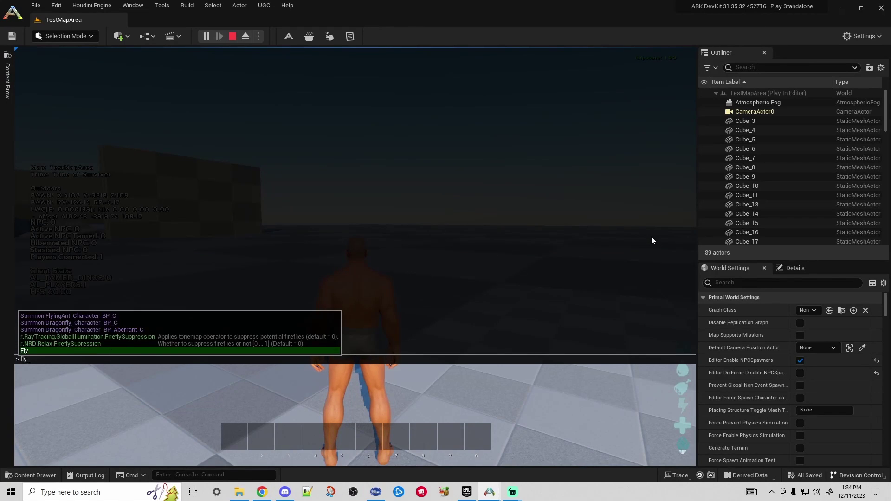
key("Tab")
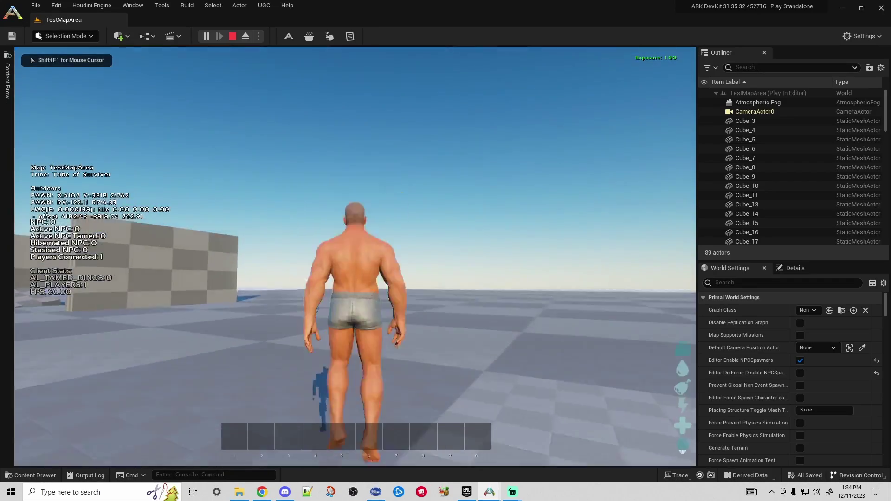
key("w")
key("space")
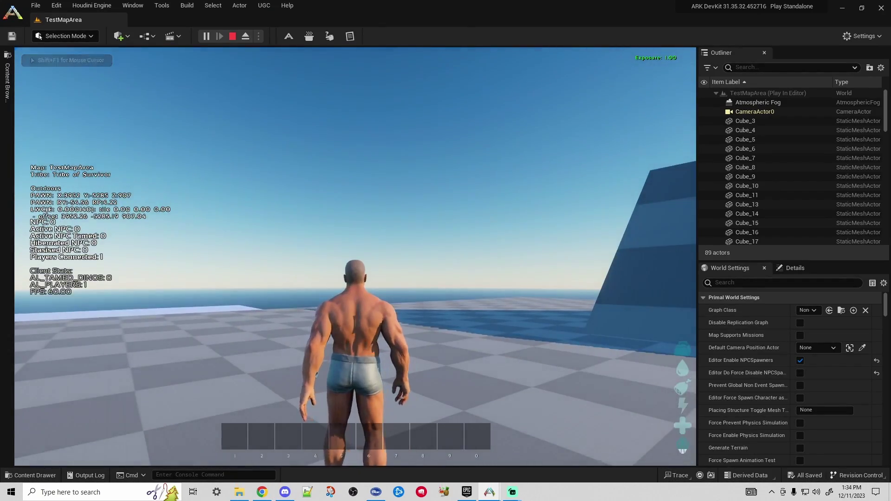
key("s")
key("w")
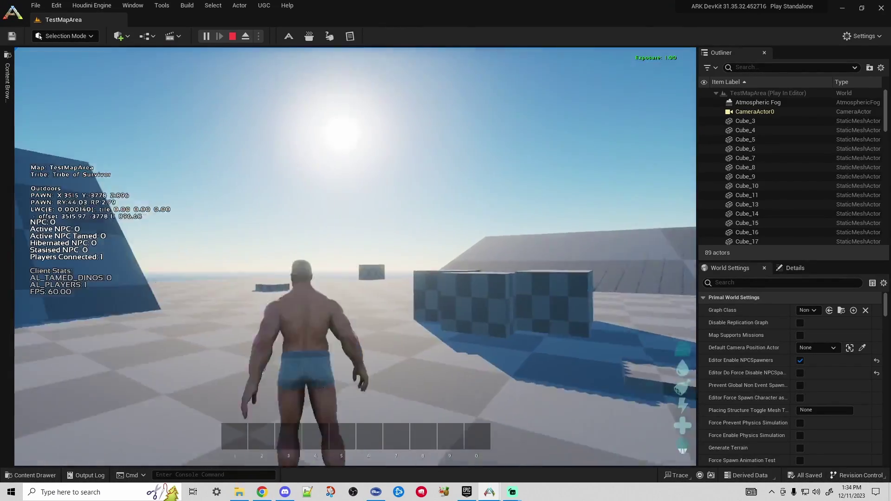
Return the character to normal movement with the walk console command
key("Tab")
type("c")
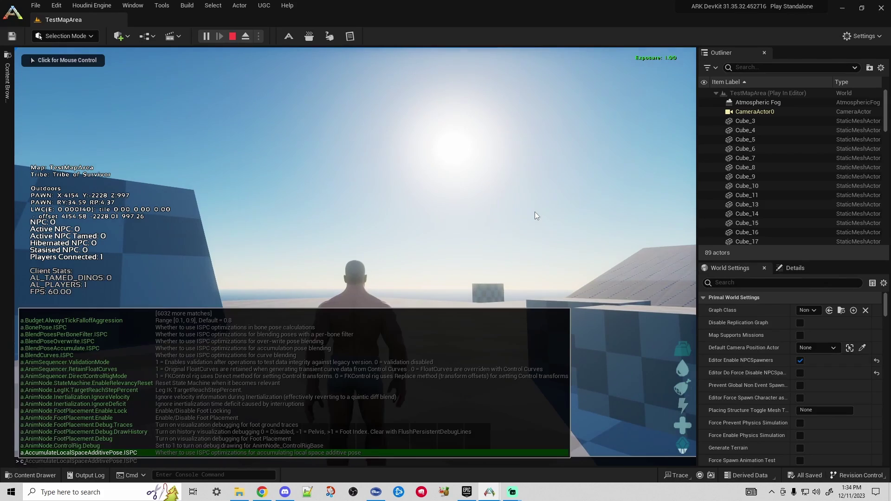
type("heat walk")
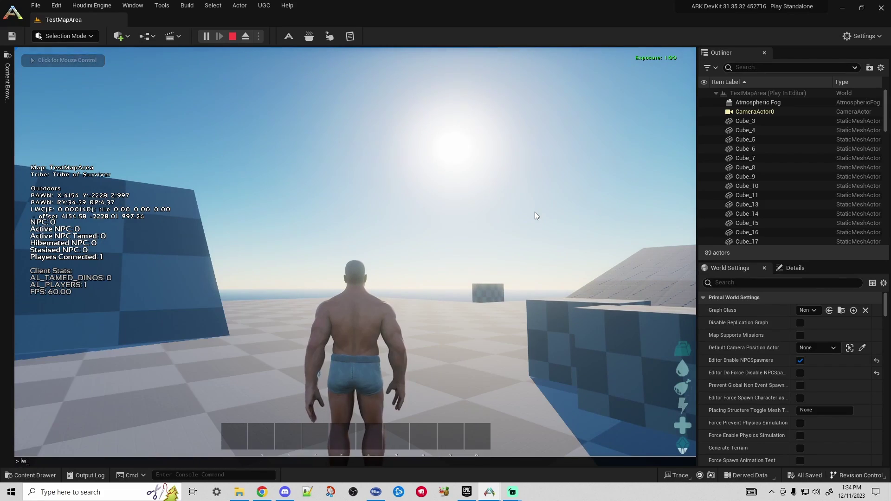
key("Return")
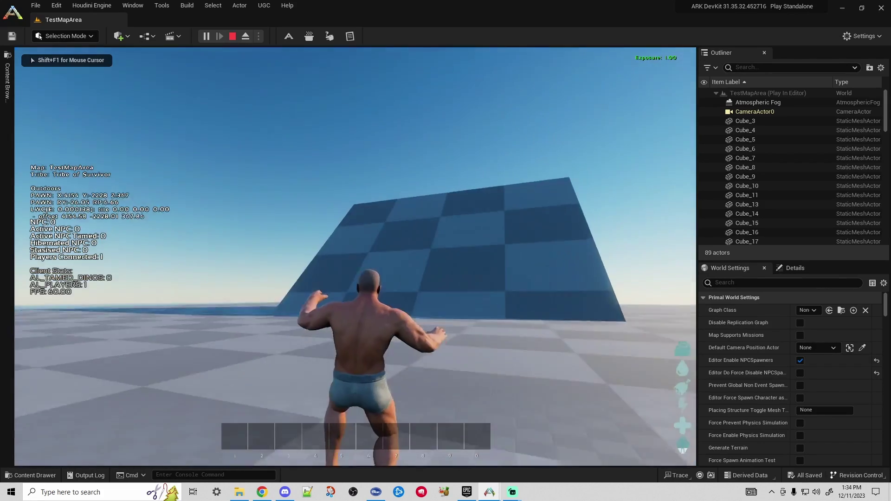
Test running and jumping on the ground again, and end the play session
key("w")
key("space")
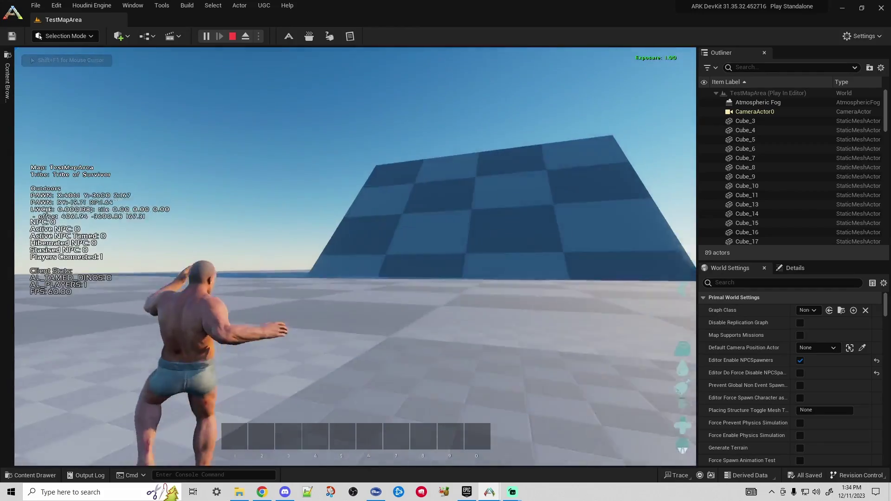
key("space")
key("space")
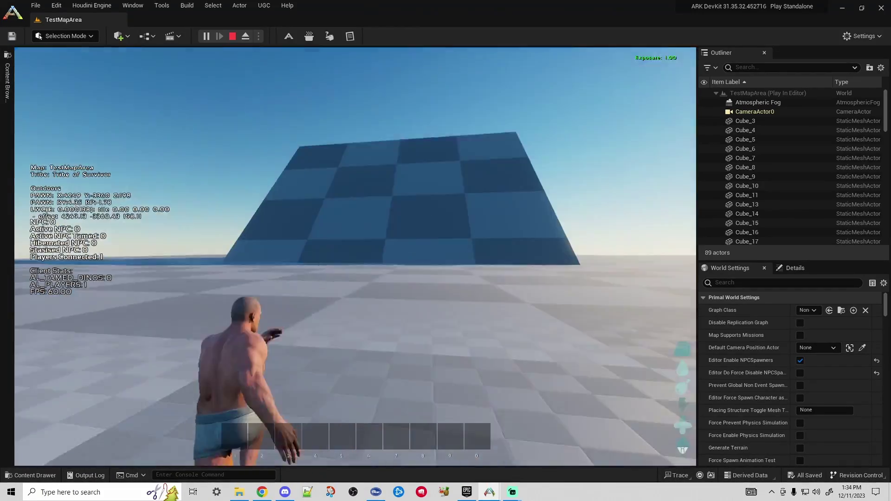
key("space")
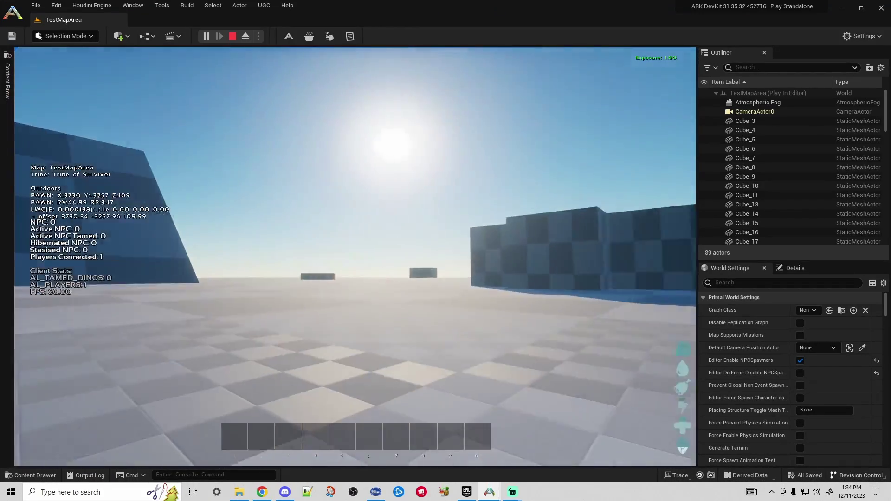
key("space")
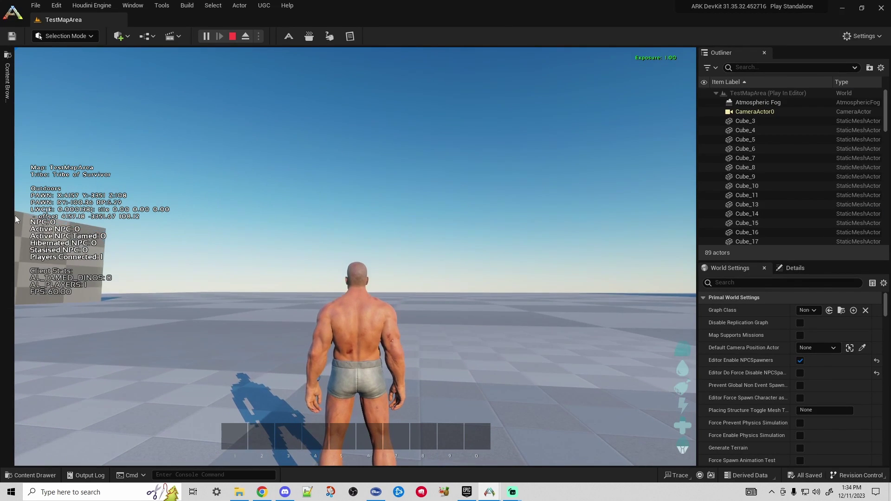
key("Escape")
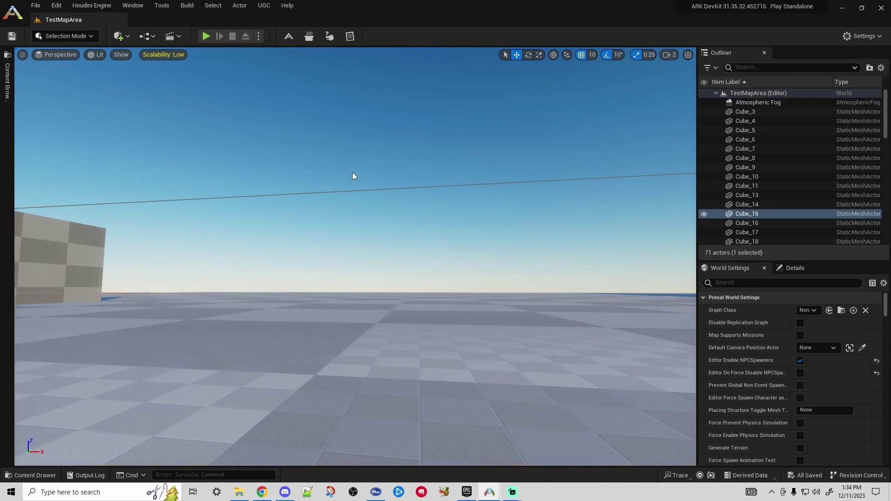
Raise the viewport camera speed to 5 and fly the view around the large blue checkered block
right_click_drag(465, 301, 492, 312)
scroll(280, 255, "up", 3)
right_click_drag(355, 257, 443, 293)
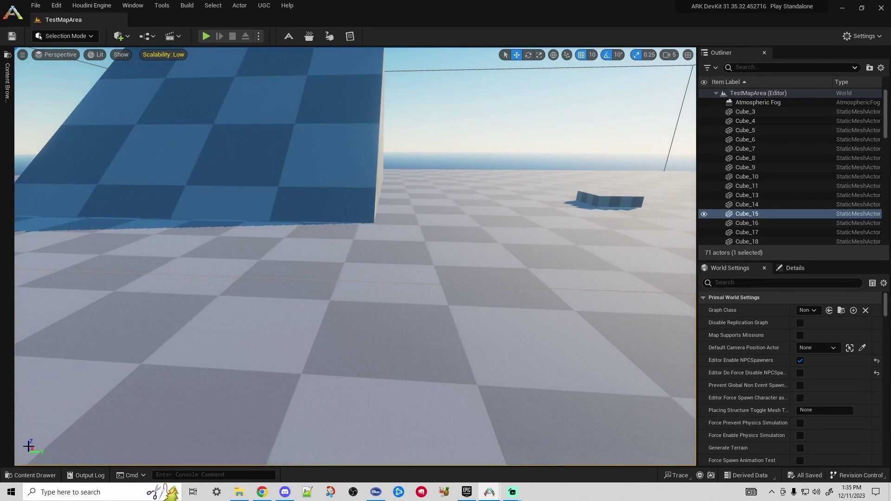
Open the content drawer, enlarge it, and look through the project's Content folder tree
left_click(8, 83)
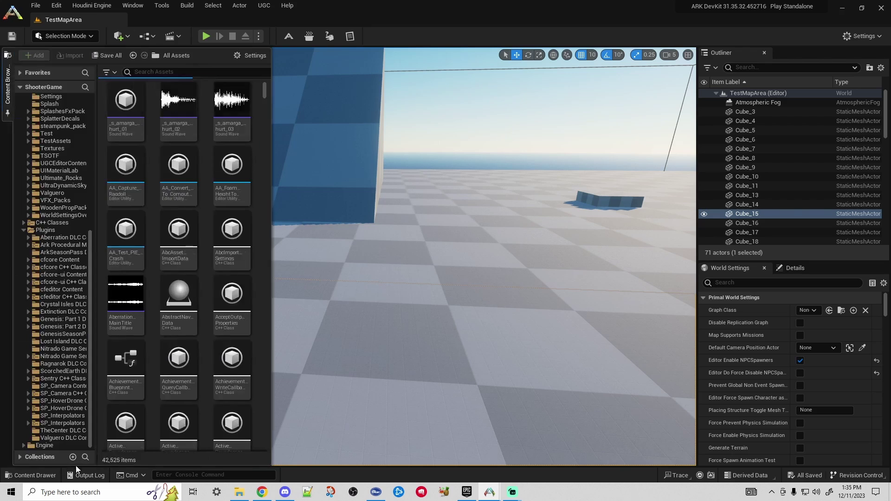
left_click(32, 475)
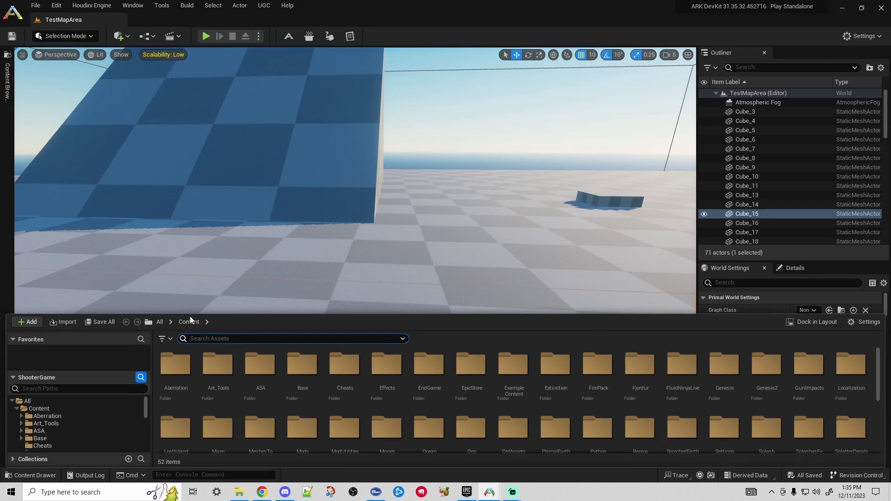
left_click_drag(190, 315, 279, 206)
scroll(83, 355, "down", 4)
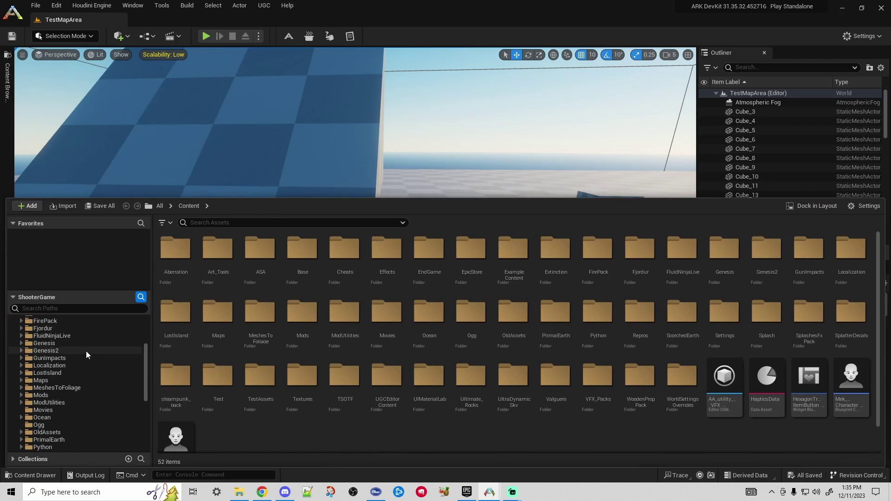
scroll(87, 353, "down", 7)
scroll(99, 382, "up", 7)
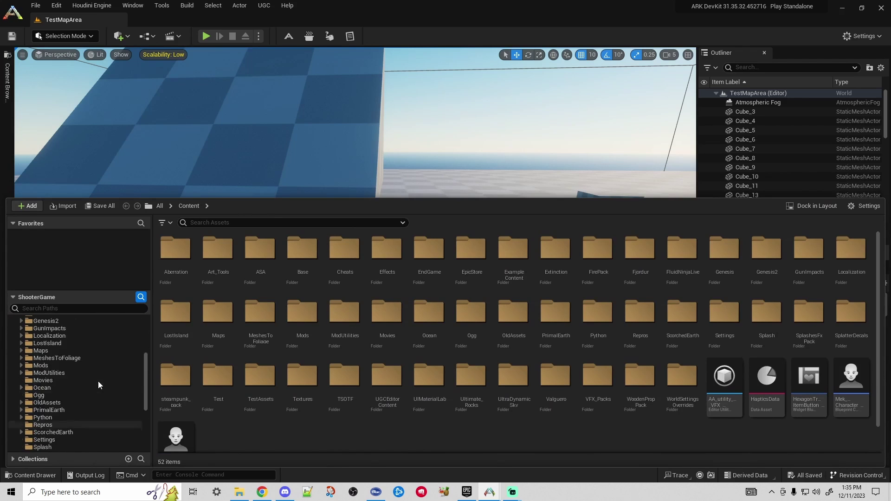
scroll(80, 348, "up", 5)
scroll(77, 344, "down", 15)
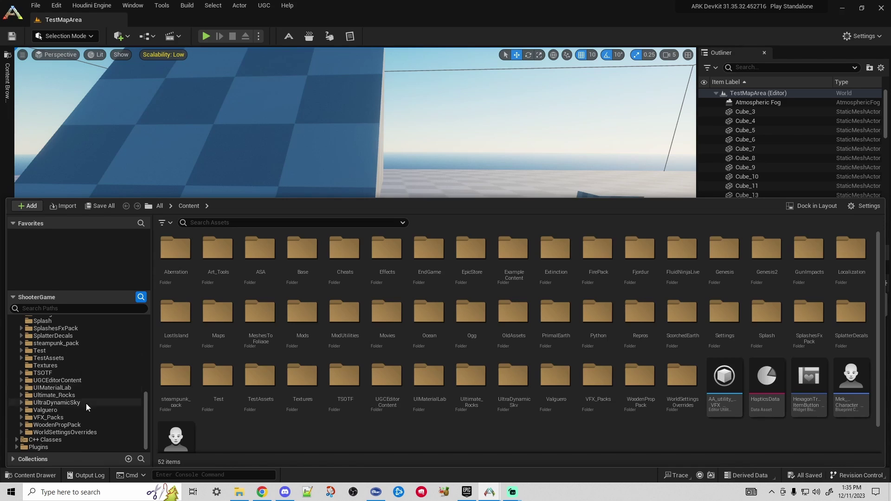
scroll(95, 407, "up", 10)
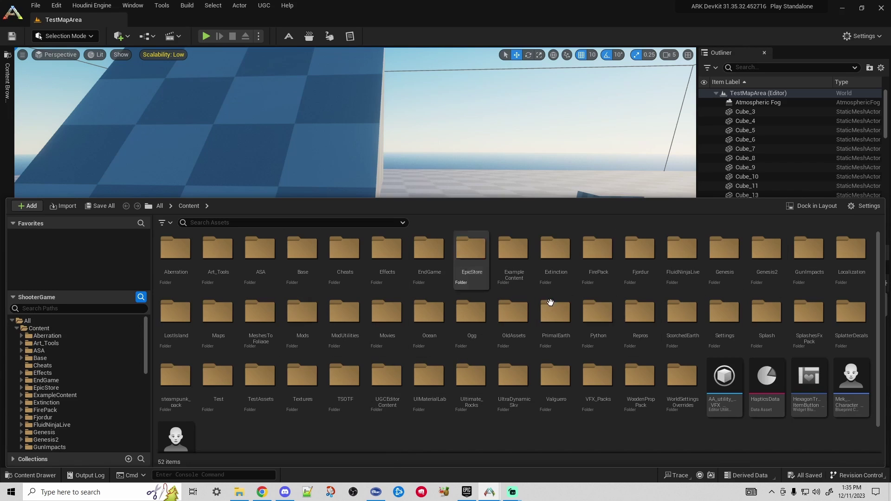
Browse the Dinos folder inside ScorchedEarth, reduce the content drawer's height, and close the drawer
double_click(690, 326)
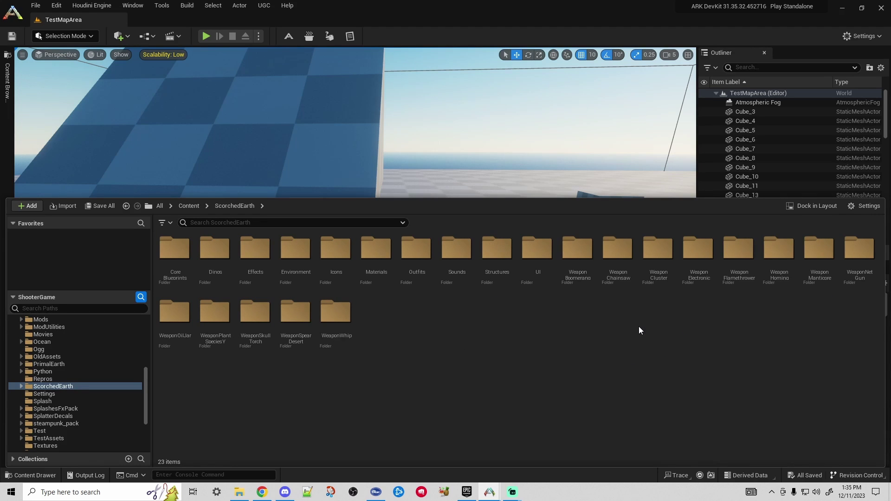
double_click(215, 260)
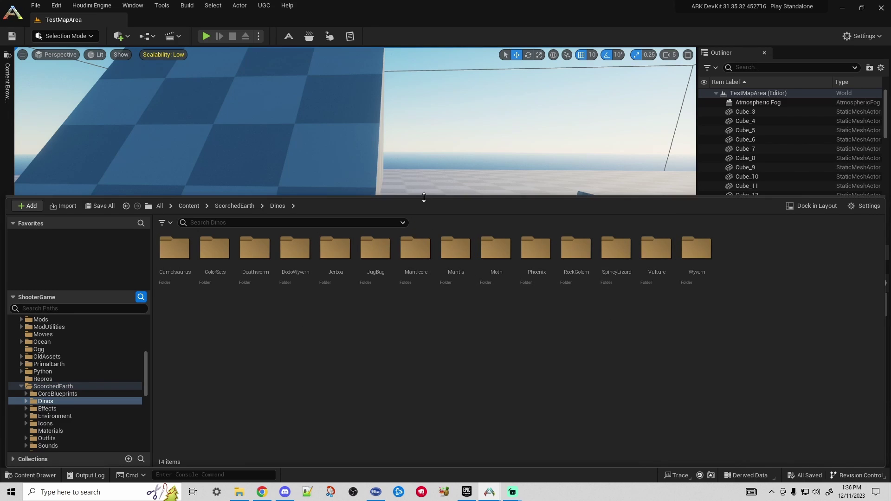
left_click_drag(424, 198, 443, 275)
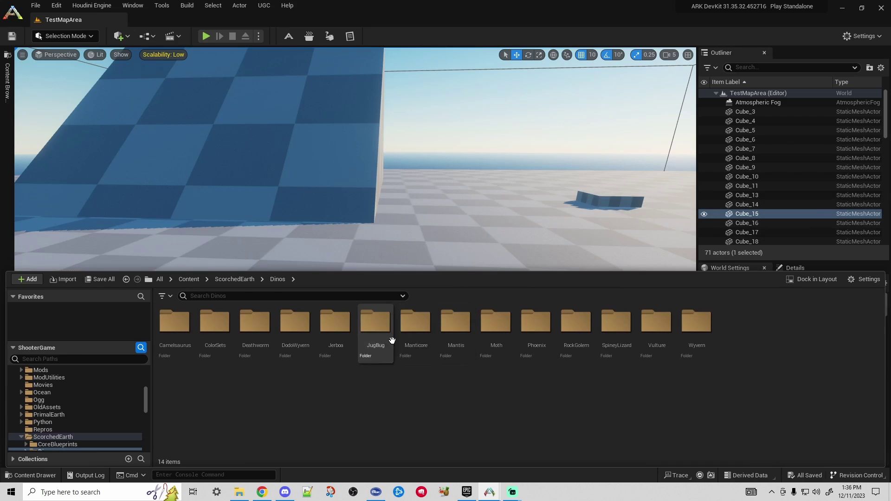
left_click_drag(98, 342, 103, 338)
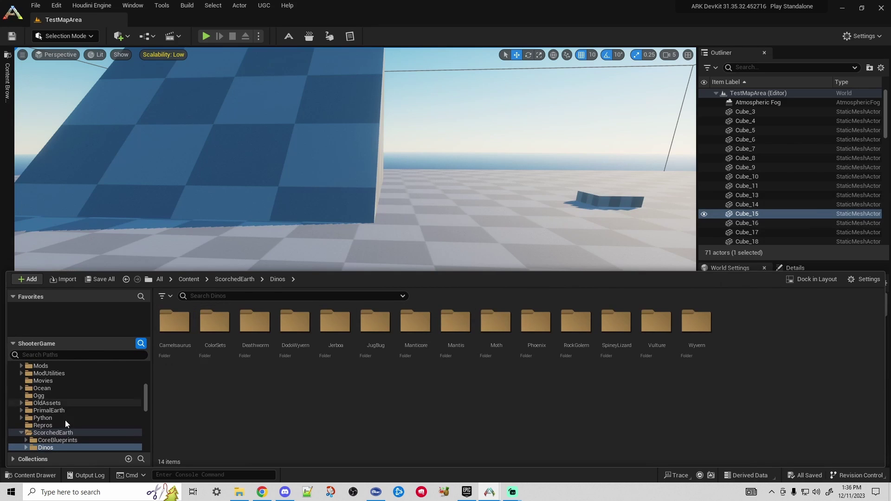
left_click(31, 475)
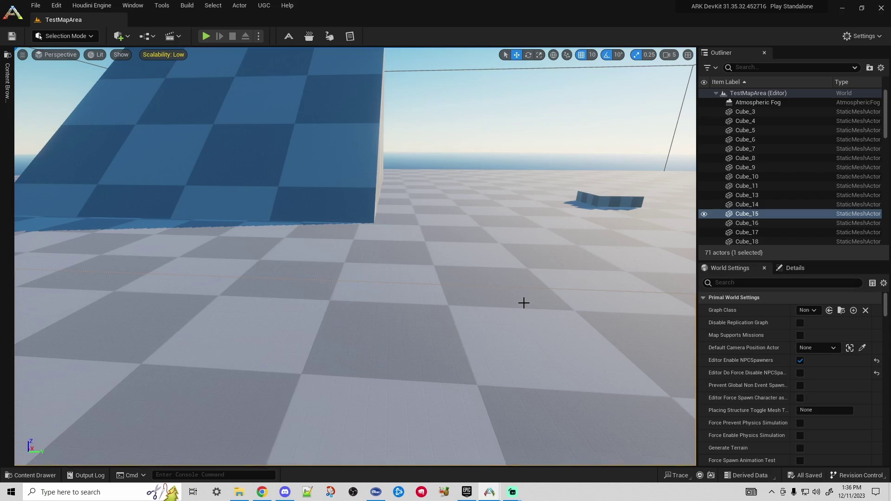
Switch to Discord's ARK Modding Community server at full size and view its MODDING channels and message search options
mouse_move(531, 298)
right_mouse_down()
mouse_move(405, 292)
mouse_move(313, 302)
mouse_move(127, 283)
mouse_move(62, 297)
mouse_move(219, 309)
mouse_move(525, 294)
right_mouse_up()
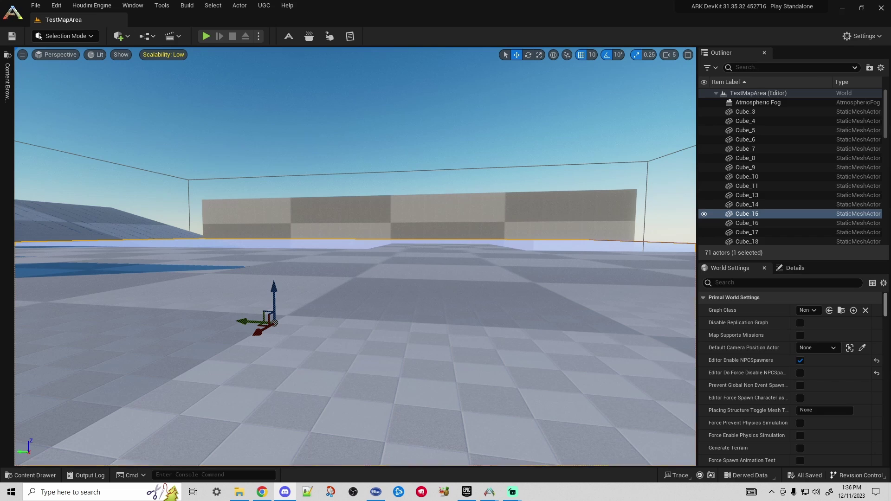
left_click_drag(890, 181, 393, 106)
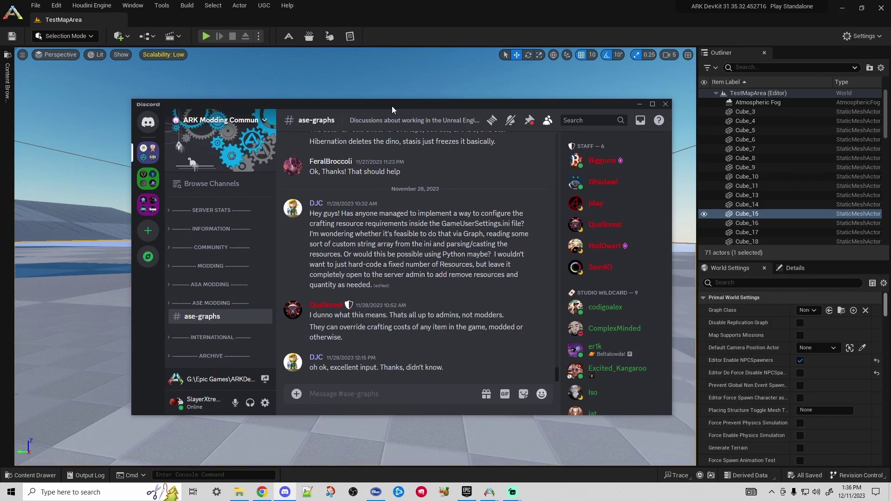
double_click(429, 107)
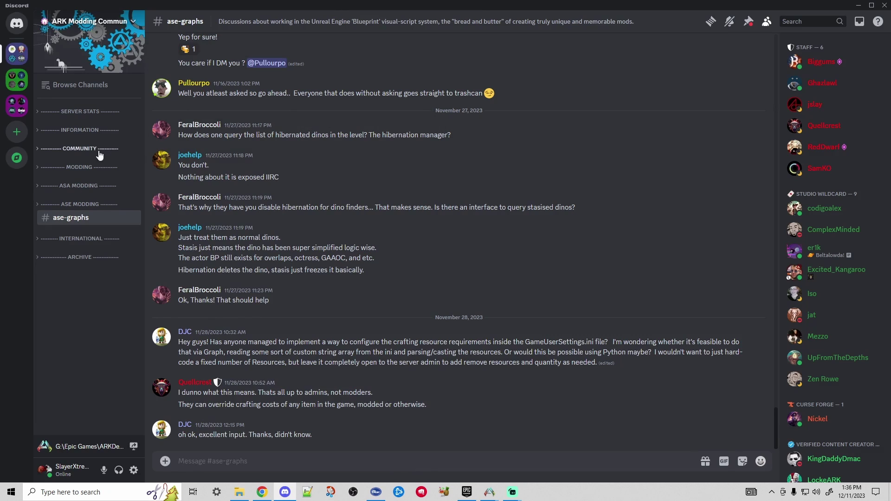
left_click(80, 168)
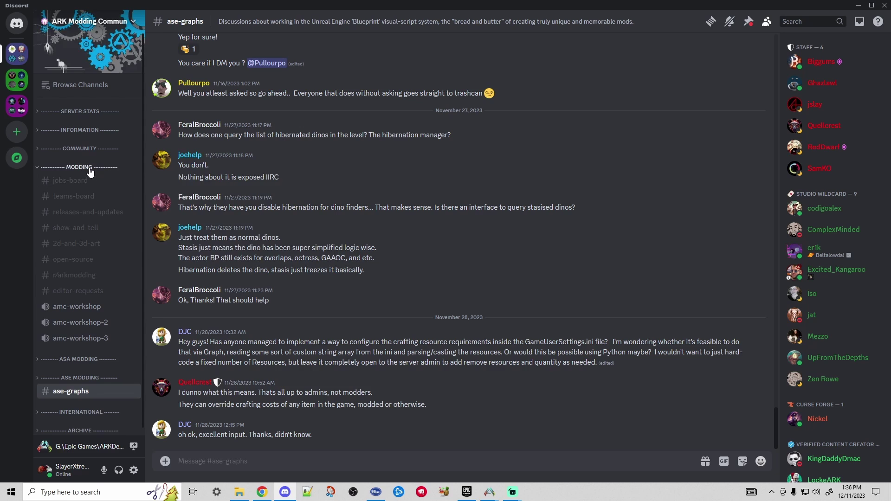
left_click(90, 169)
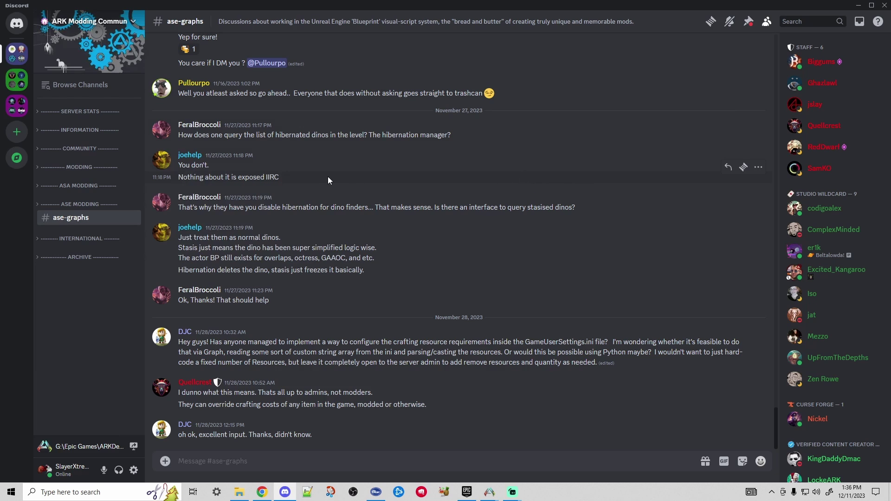
left_click(804, 21)
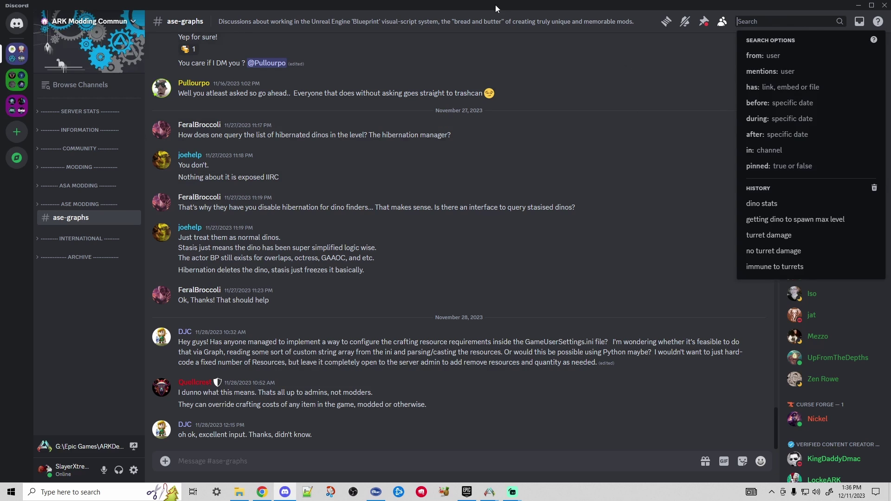
left_click_drag(495, 6, 890, 54)
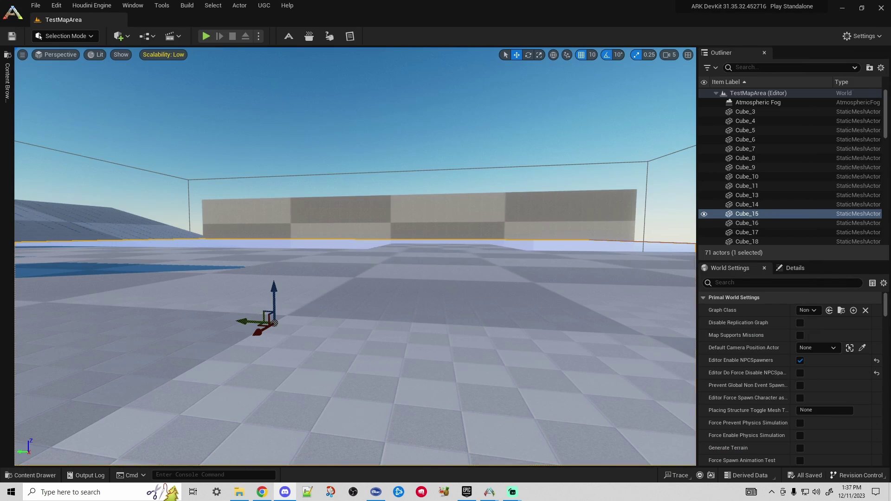
mouse_move(617, 276)
right_mouse_down()
mouse_move(523, 267)
mouse_move(614, 266)
right_mouse_up()
right_click_drag(355, 266, 695, 281)
key("w")
Bring the Discord window back over the editor and show the server's message search options again
left_click_drag(890, 177, 390, 114)
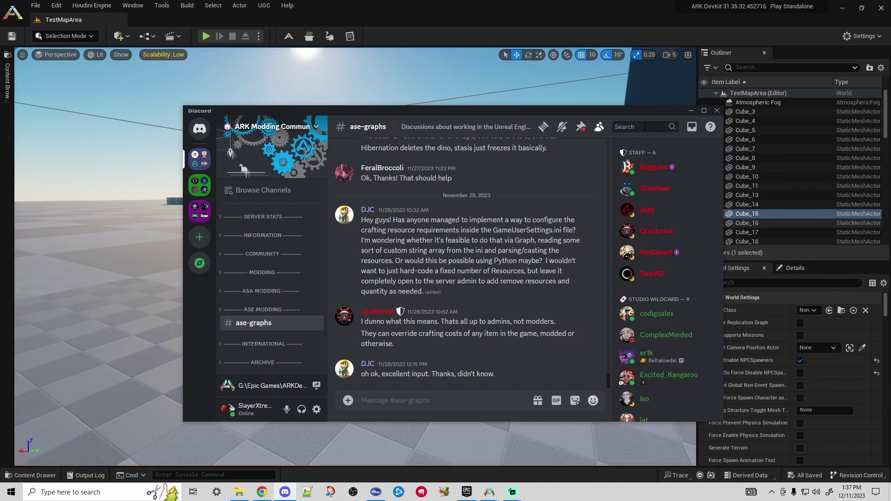
left_click(644, 128)
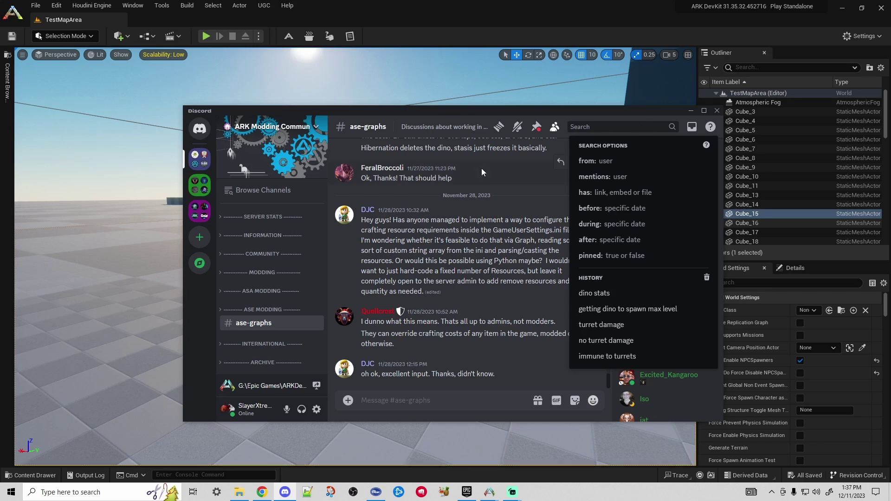
left_click(477, 195)
left_click(639, 127)
Expand the ASE and ASA MODDING categories, read the latest asa-general messages, then collapse both categories and move Discord off the editor
left_click(266, 315)
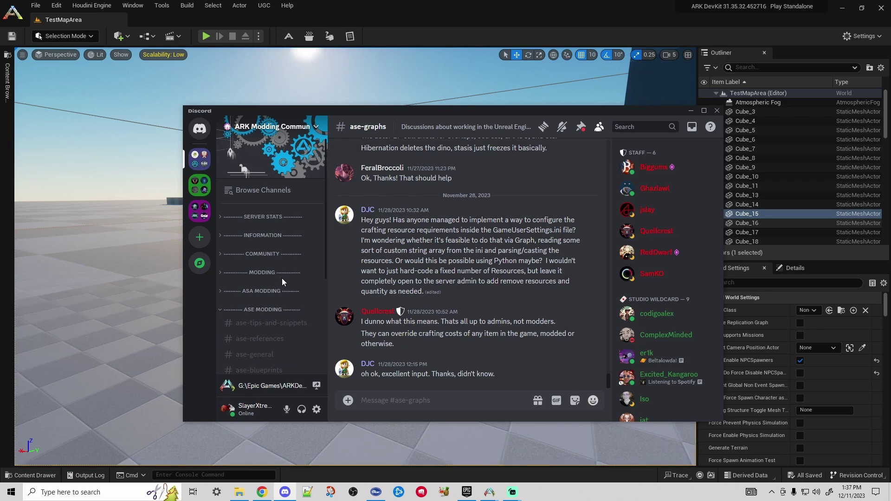
scroll(282, 277, "down", 2)
left_click(257, 203)
left_click(278, 245)
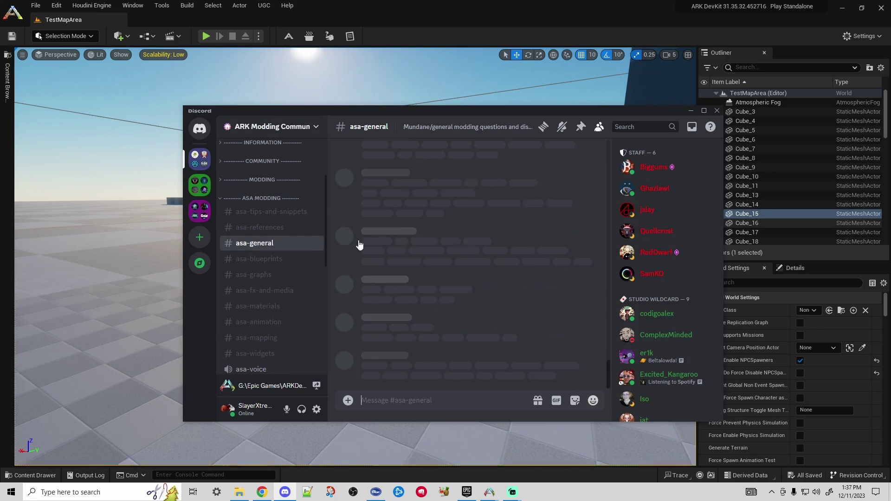
scroll(593, 324, "down", 15)
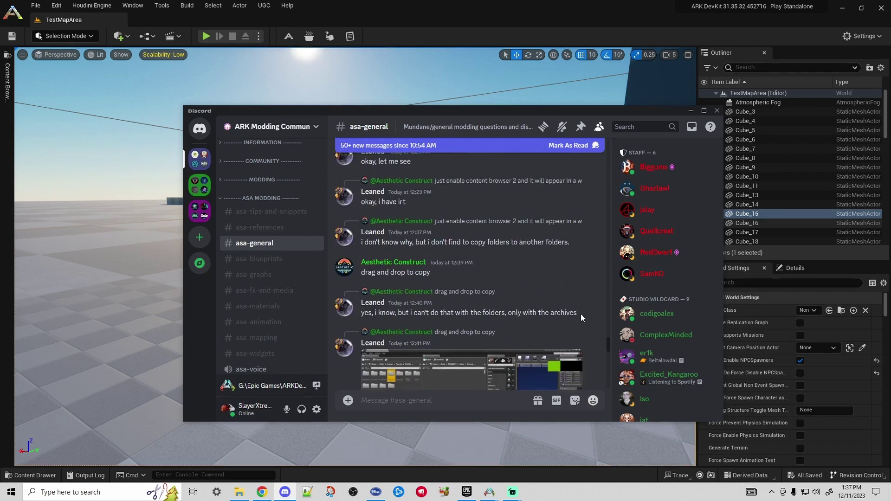
left_click(262, 199)
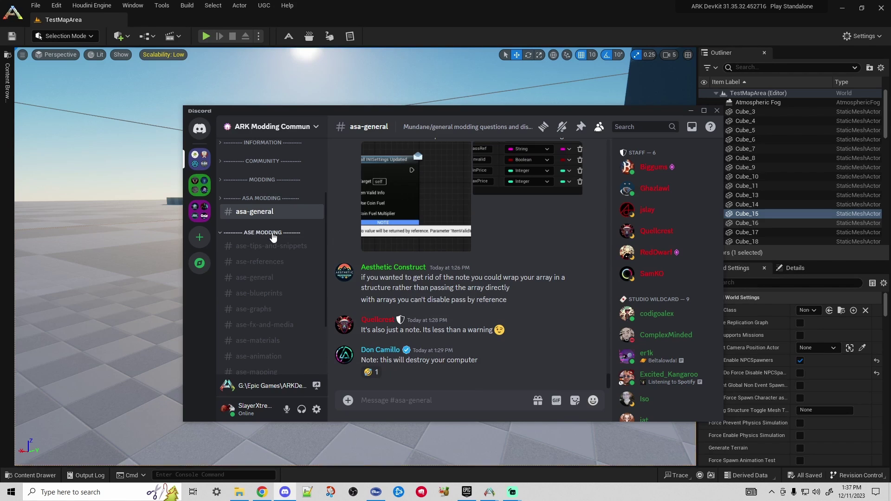
left_click(273, 235)
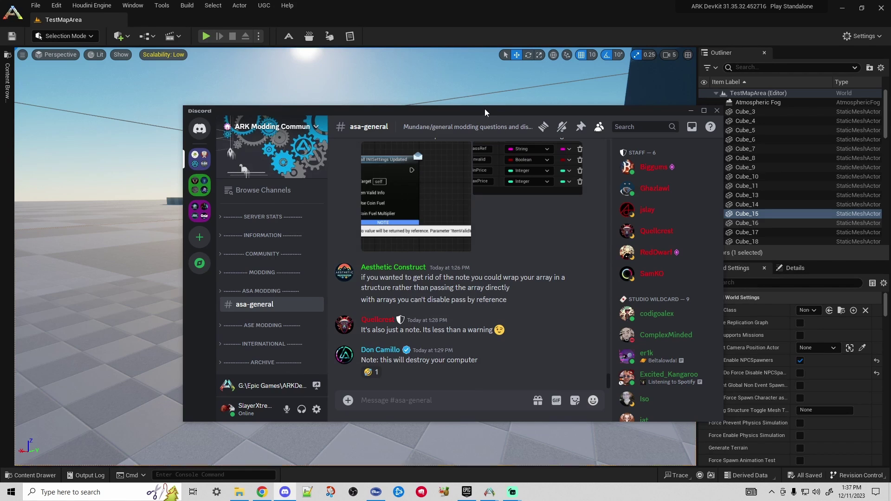
left_click_drag(485, 108, 442, 71)
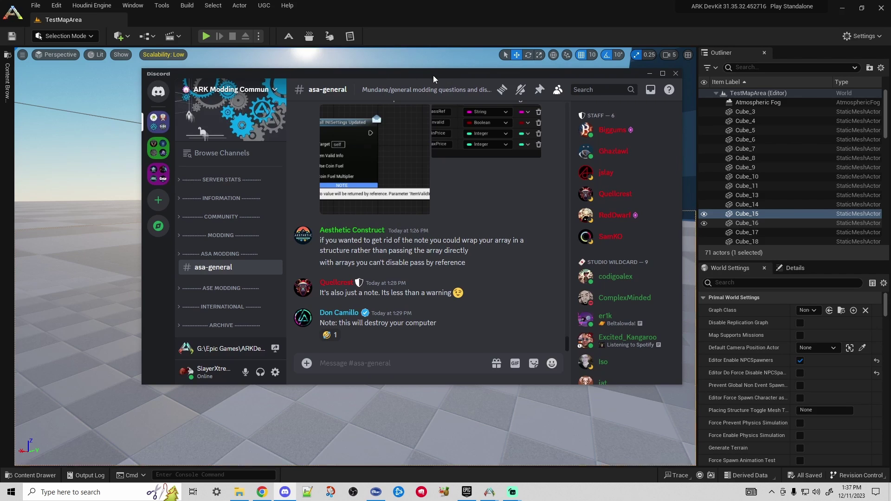
left_click_drag(433, 75, 890, 114)
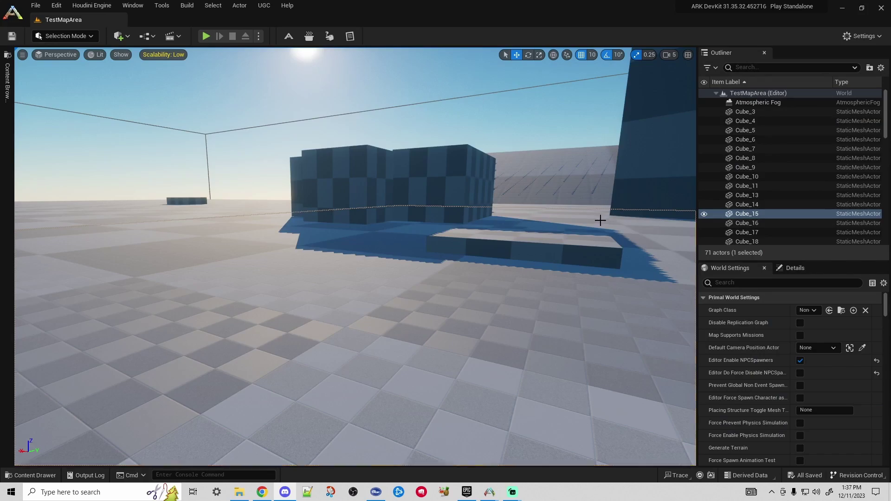
right_click_drag(600, 221, 556, 219)
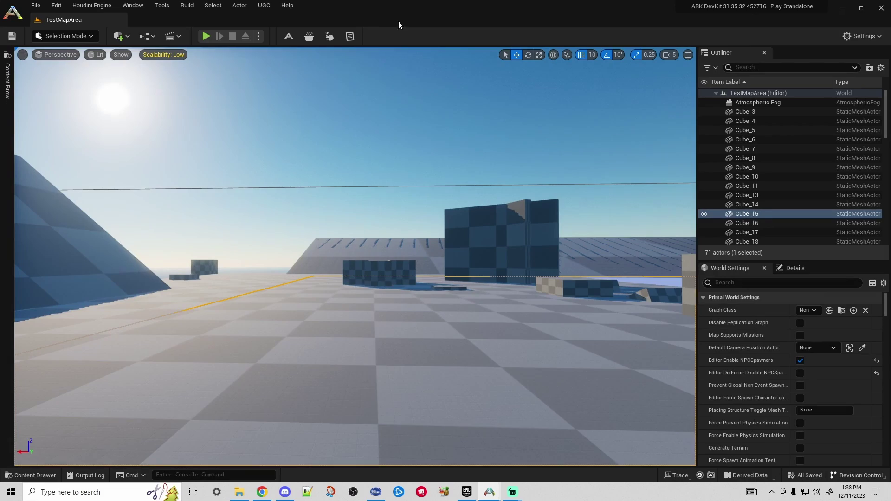
right_click_drag(438, 202, 678, 211)
key("w")
key("s")
key("w")
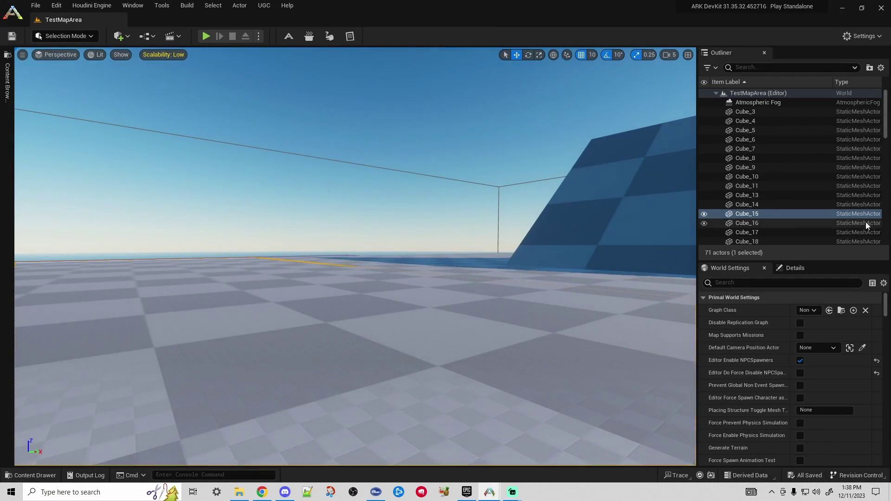